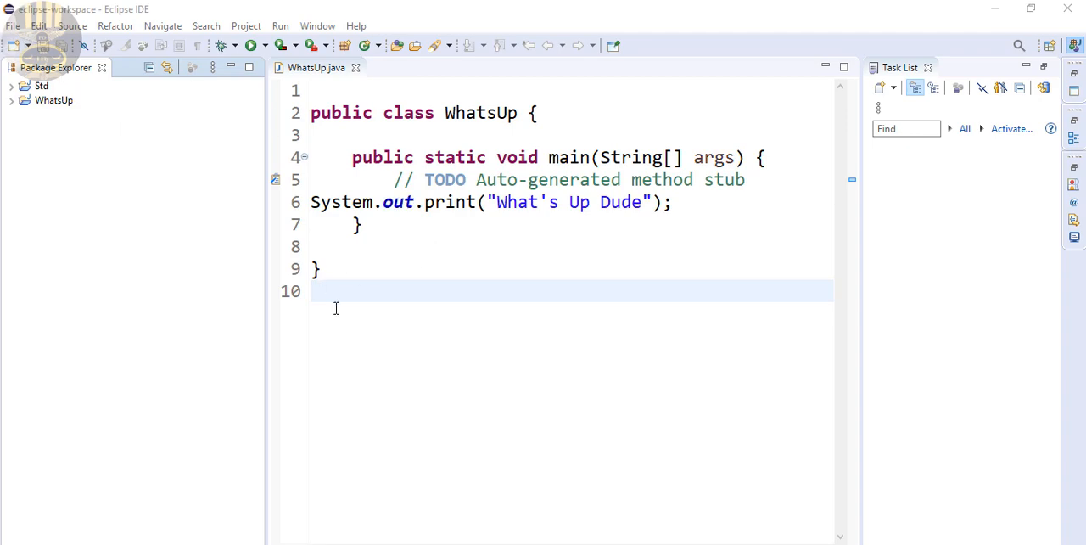
Create a Java project named WinBuilder in the default location, keeping the JavaSE-1.8 execution environment
left_click(13, 26)
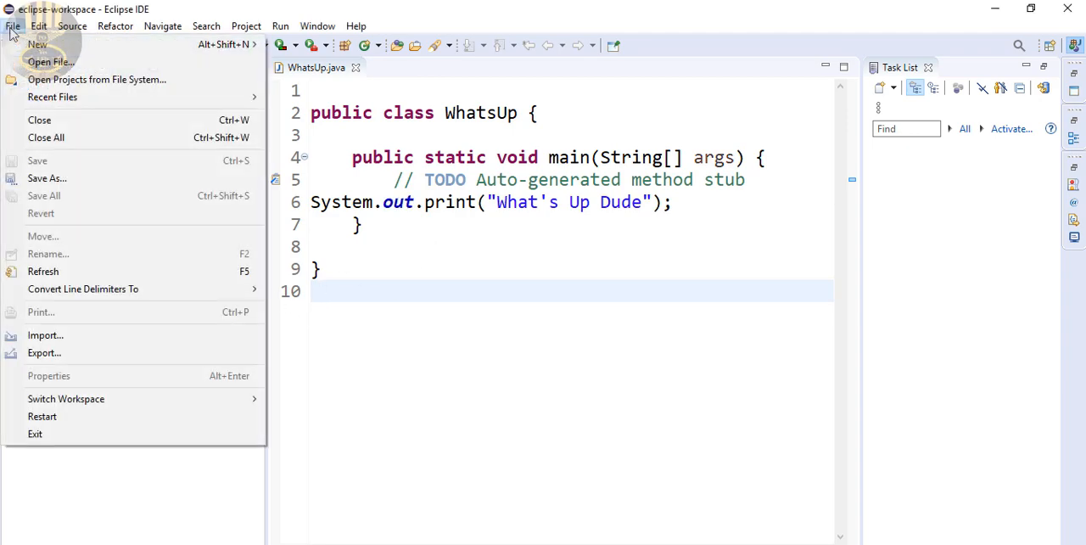
mouse_move(15, 49)
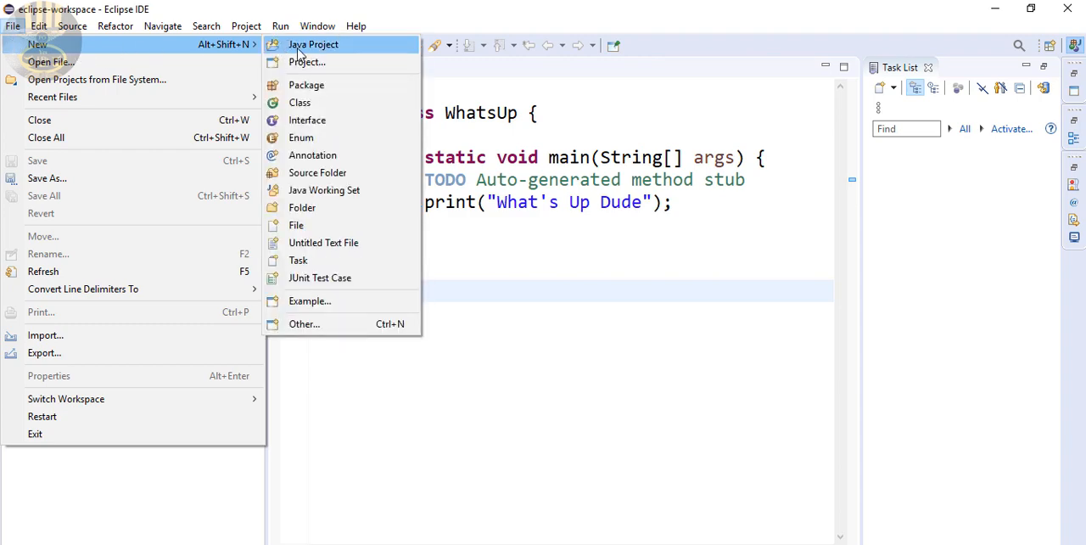
left_click(301, 46)
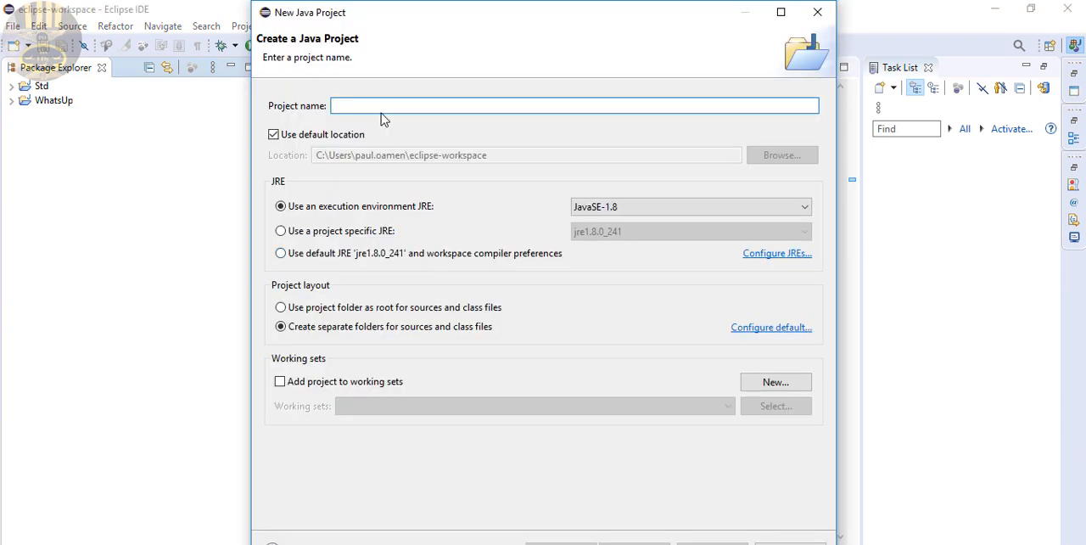
type("Win")
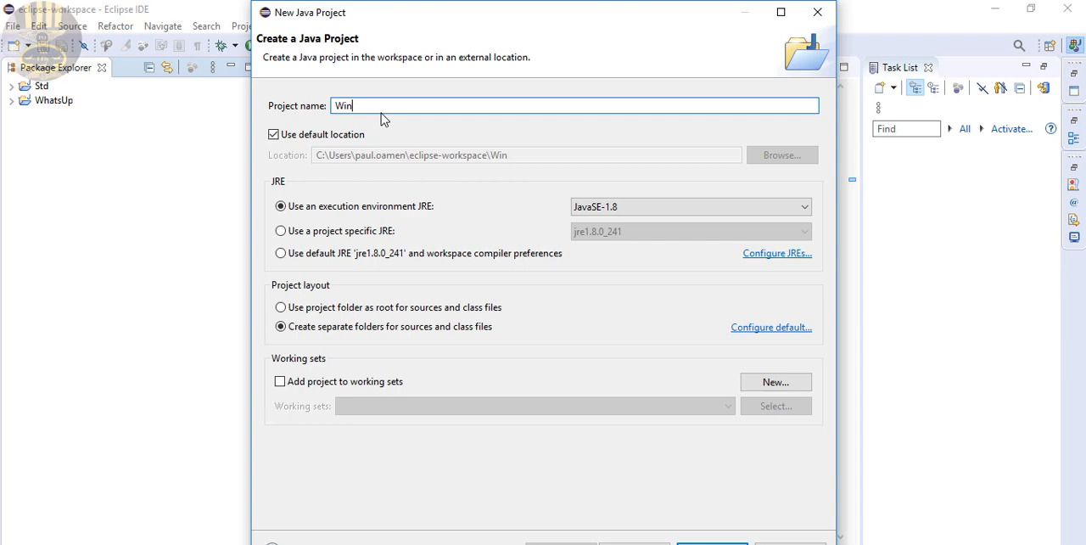
type("Builder")
left_click_drag(382, 113, 302, 119)
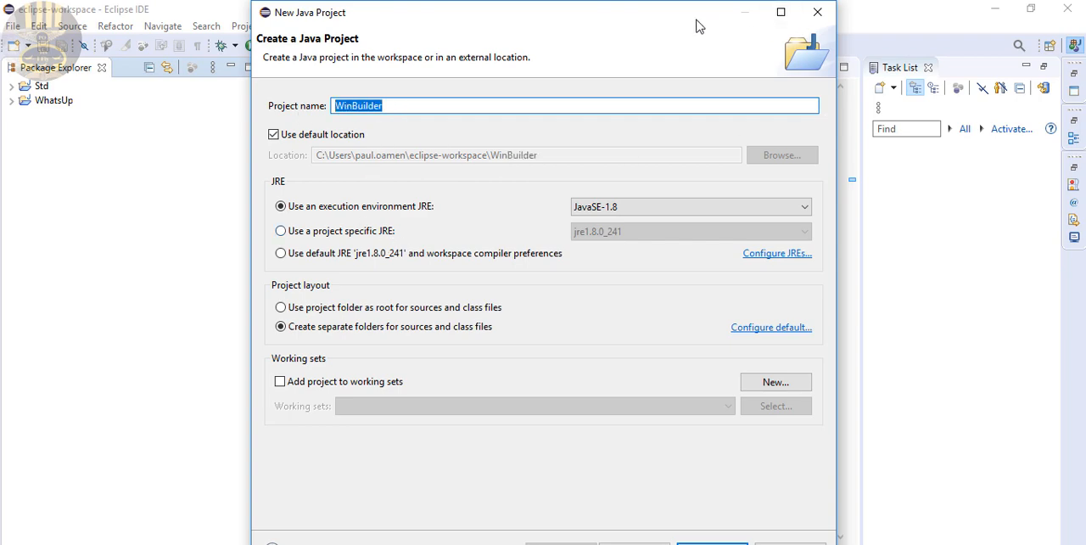
left_click_drag(699, 20, 697, 20)
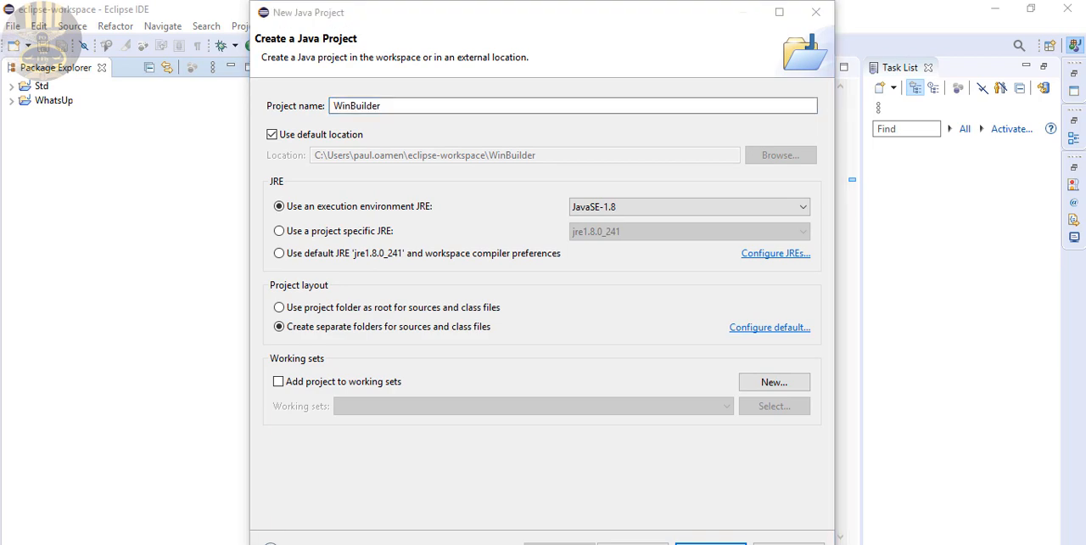
left_click(711, 544)
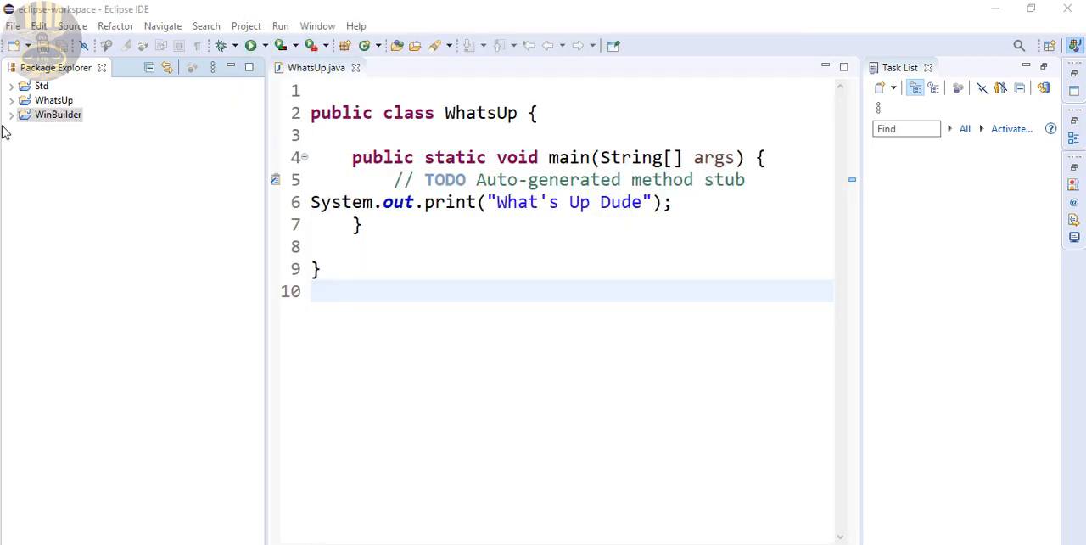
Check the wizard categories available for new items in the WinBuilder project, and close the list without choosing one
right_click(45, 121)
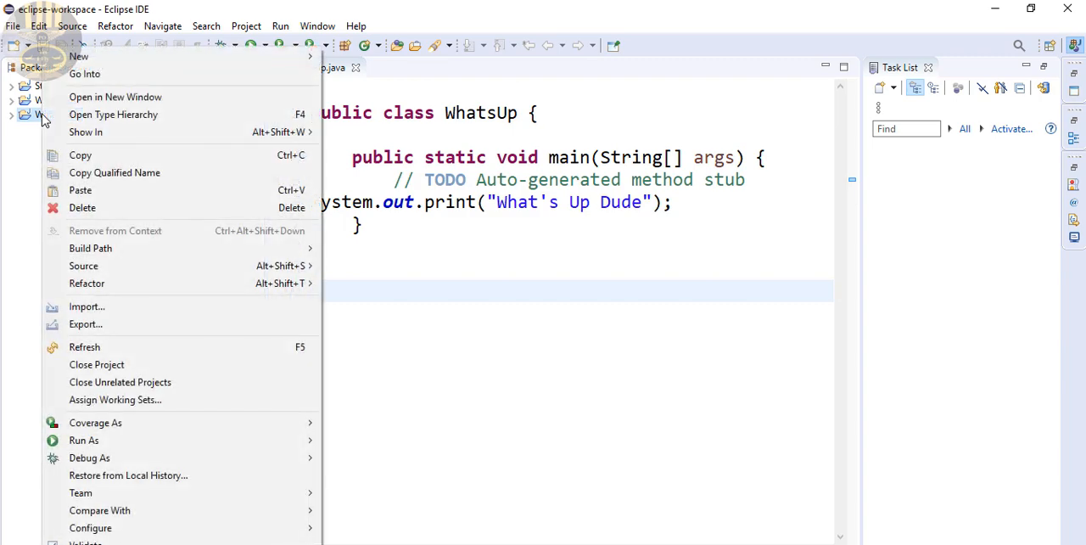
mouse_move(82, 58)
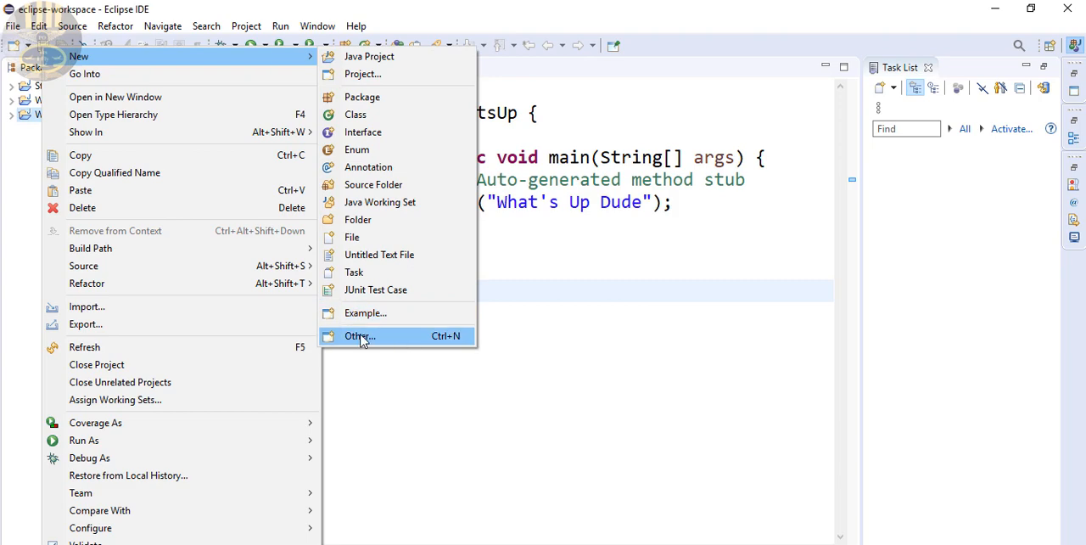
left_click(360, 336)
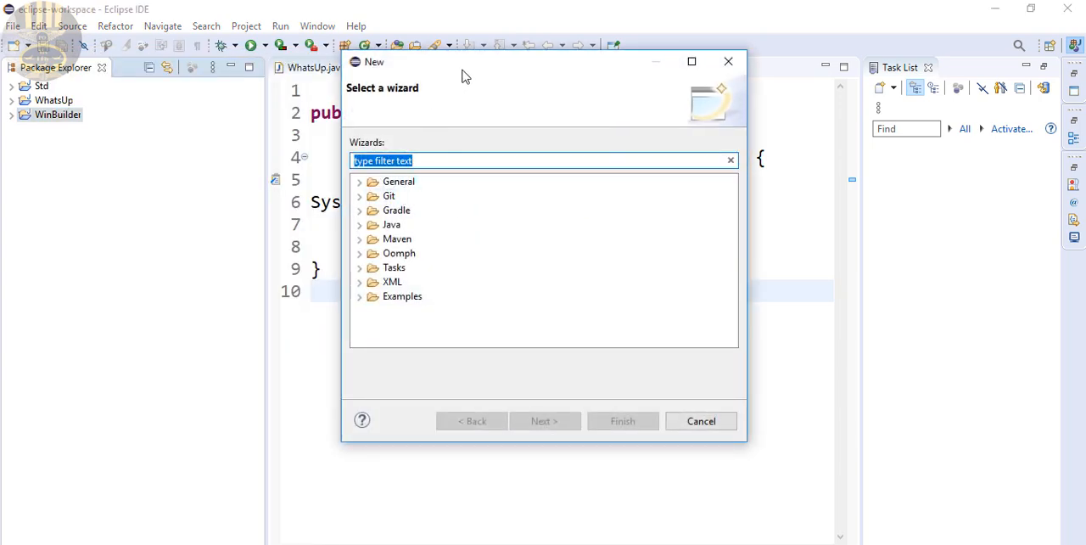
mouse_move(464, 76)
left_mouse_down()
mouse_move(466, 94)
mouse_move(457, 80)
left_mouse_up()
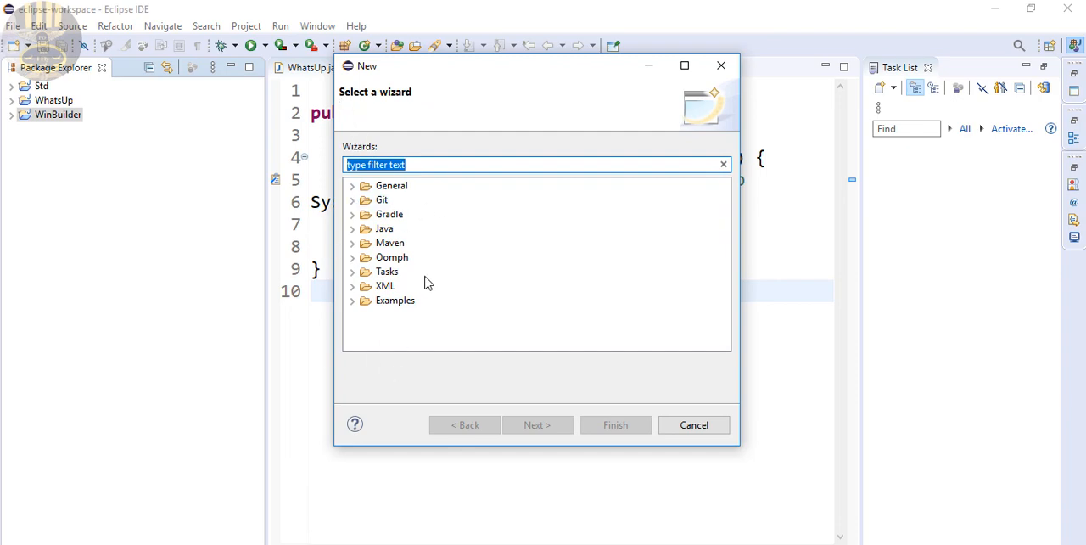
left_click(691, 431)
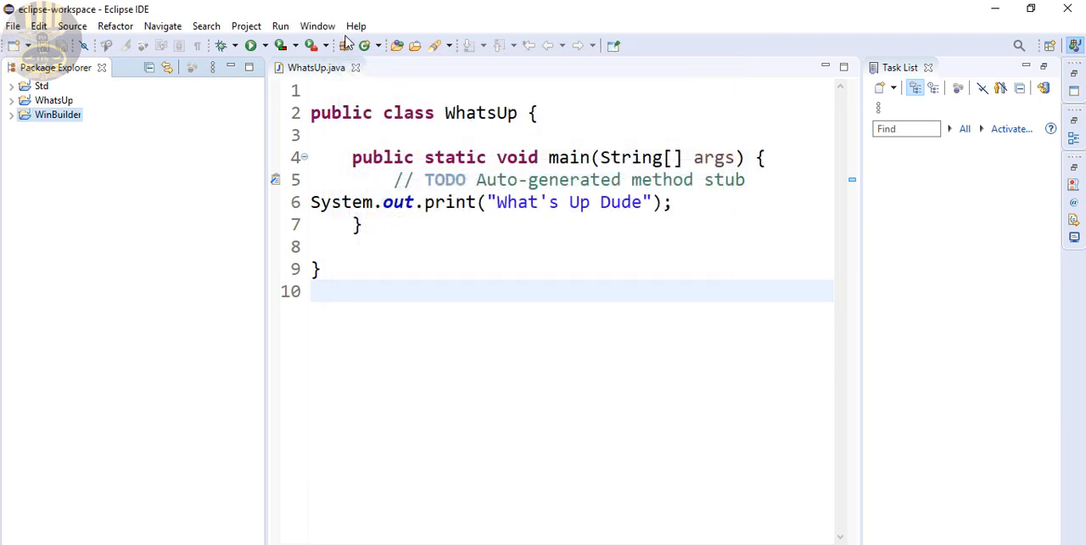
Search the Eclipse Marketplace for Window Builder
left_click(355, 29)
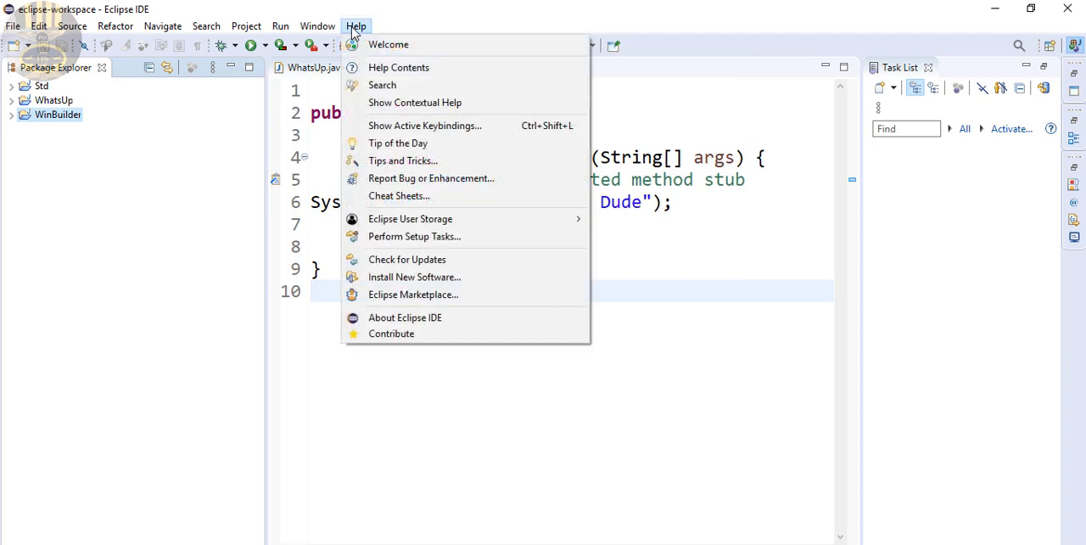
left_click(415, 297)
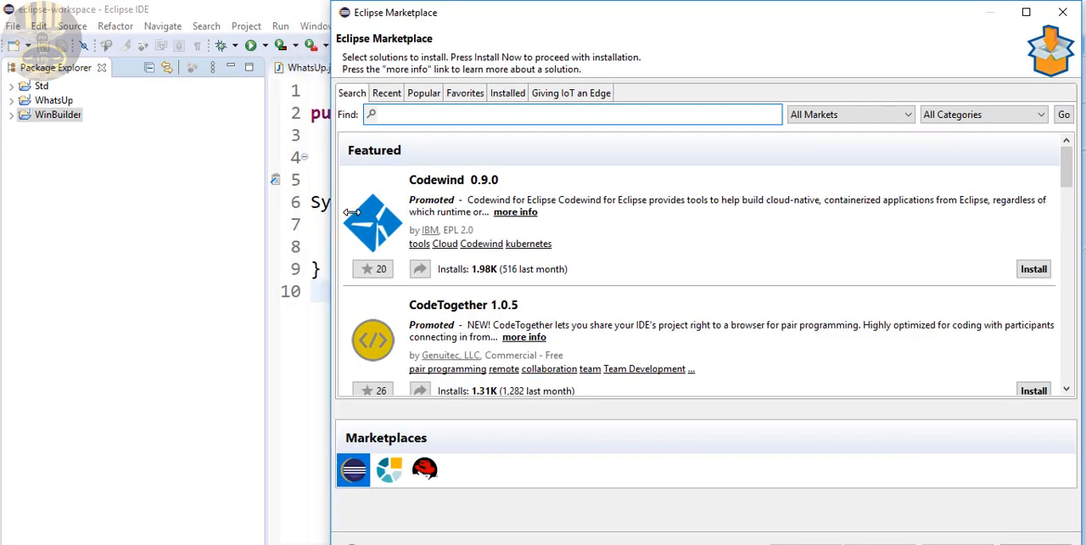
left_click_drag(352, 212, 364, 216)
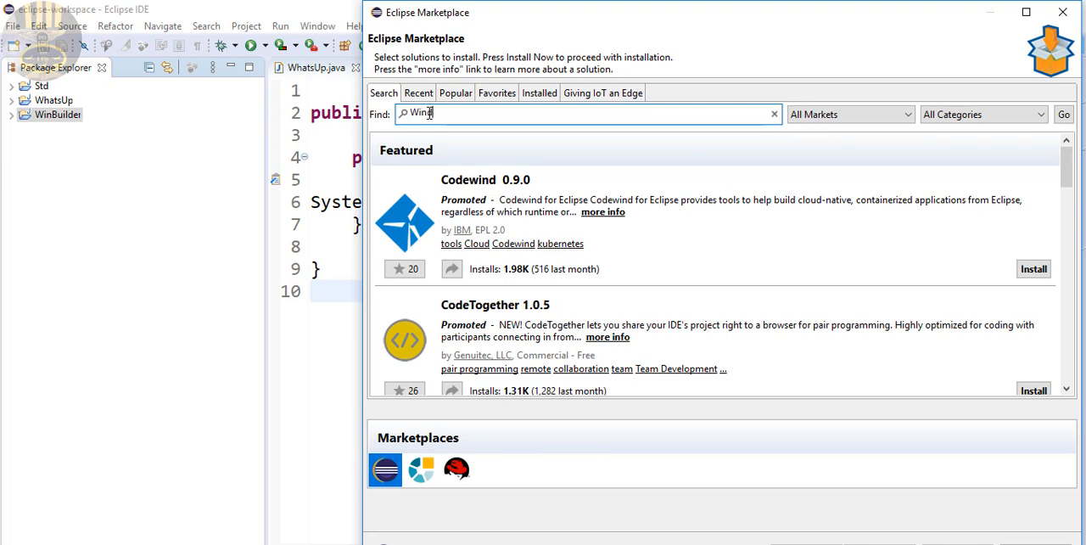
type("uilder")
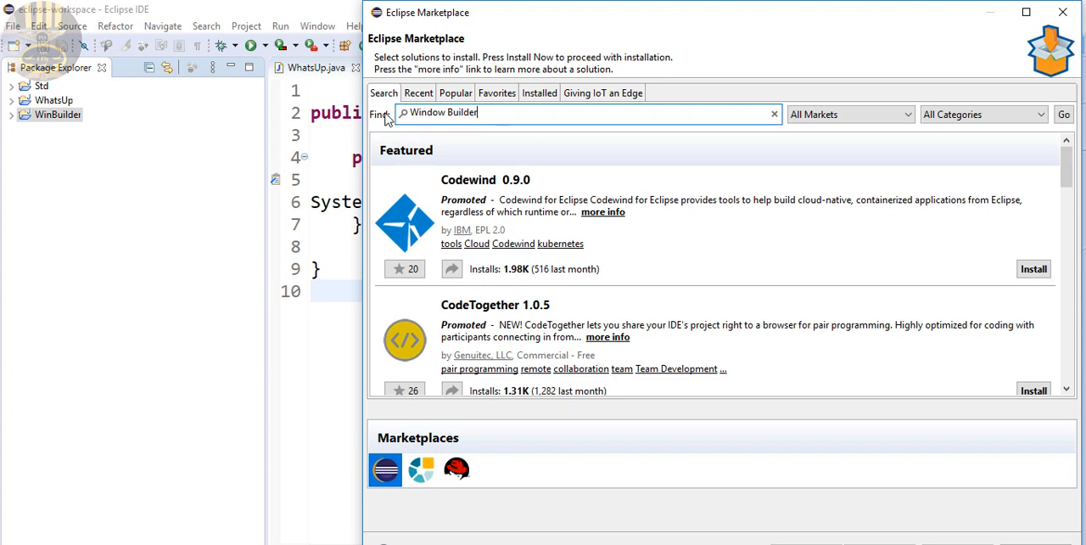
key("Return")
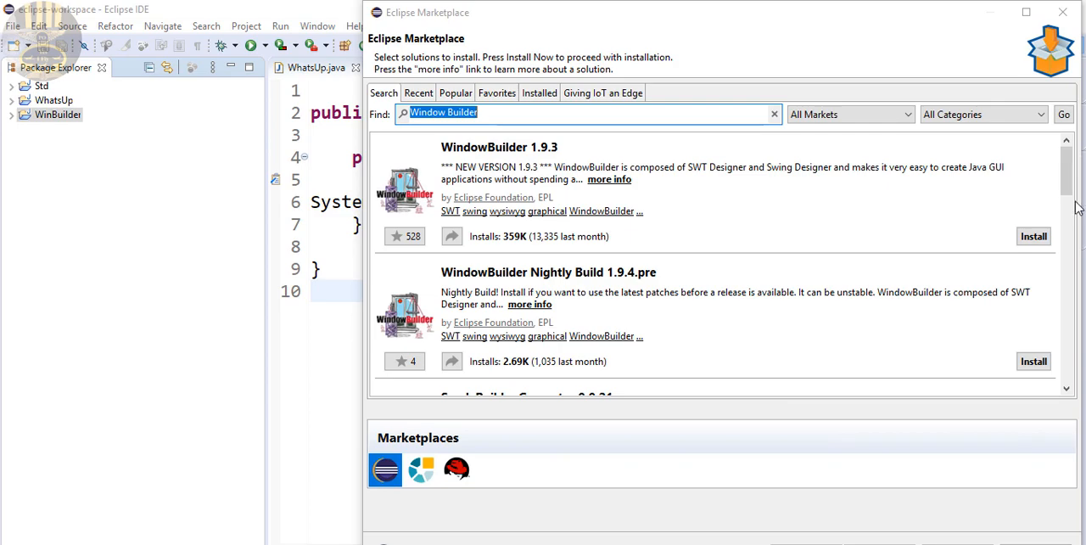
Install WindowBuilder 1.9.3 with all its features selected, accepting the license agreements
mouse_move(1069, 193)
left_mouse_down()
mouse_move(1064, 307)
mouse_move(1070, 181)
left_mouse_up()
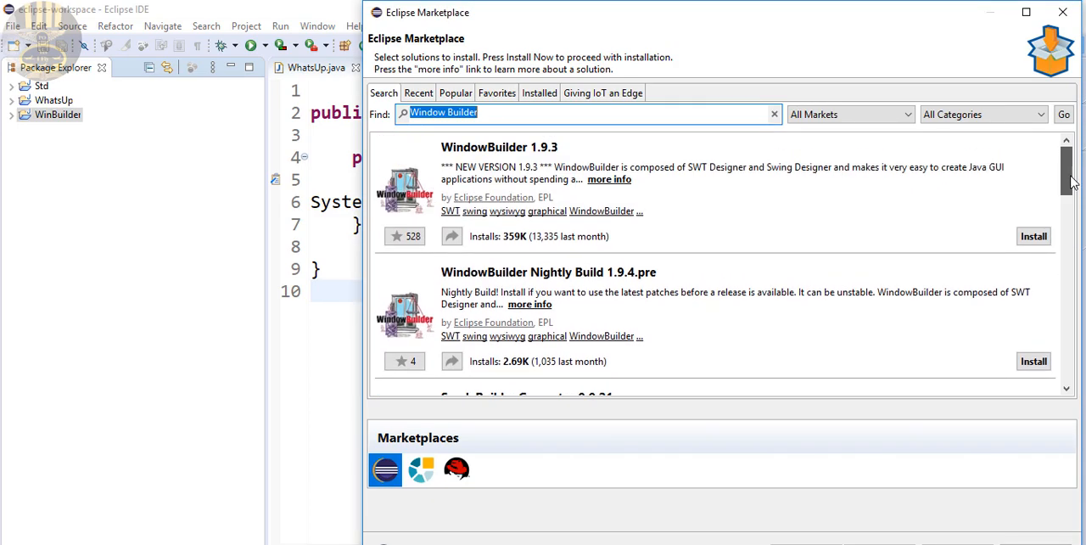
left_click(669, 196)
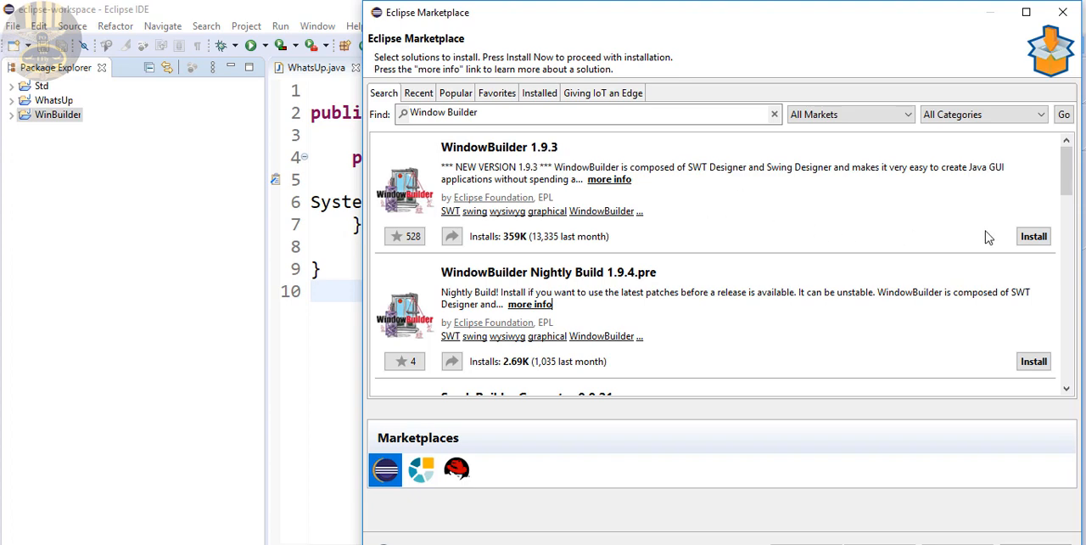
left_click(1034, 238)
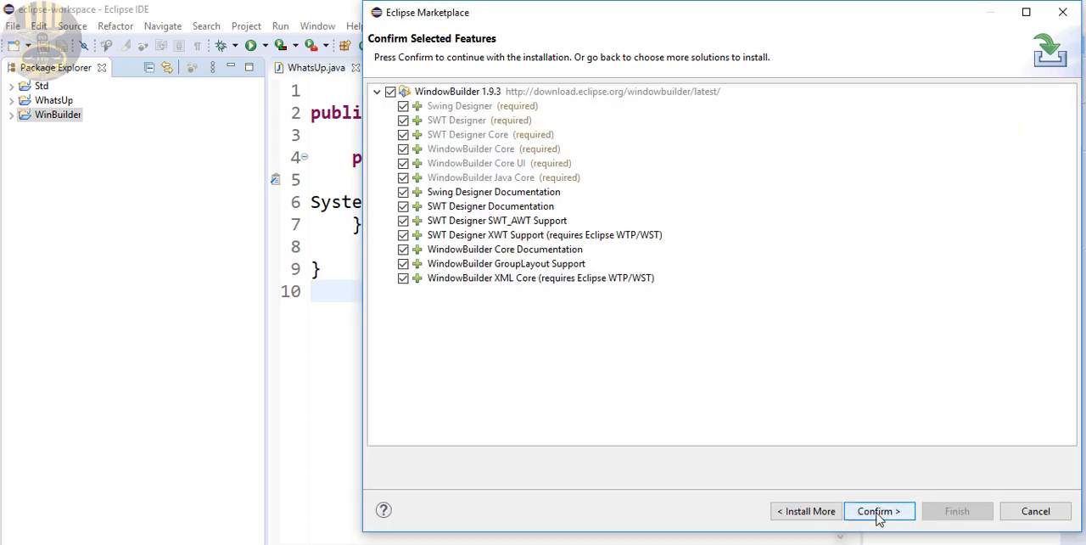
left_click(879, 513)
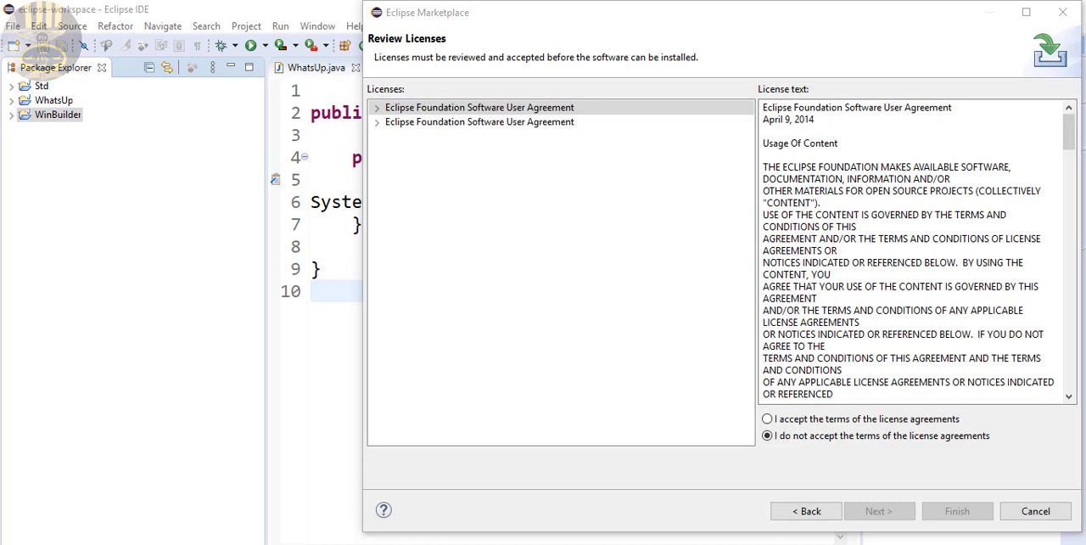
left_click(769, 419)
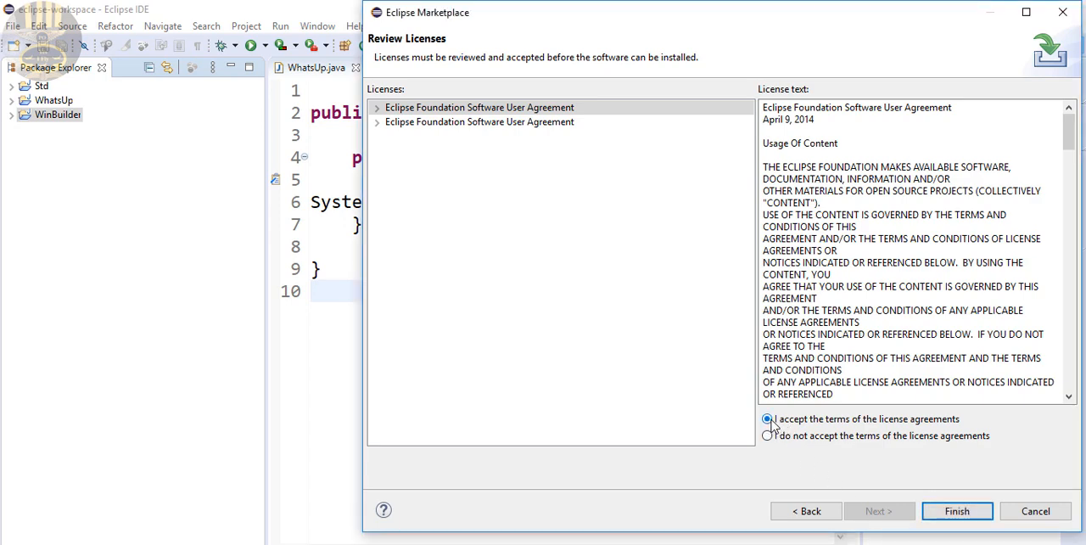
left_click(966, 514)
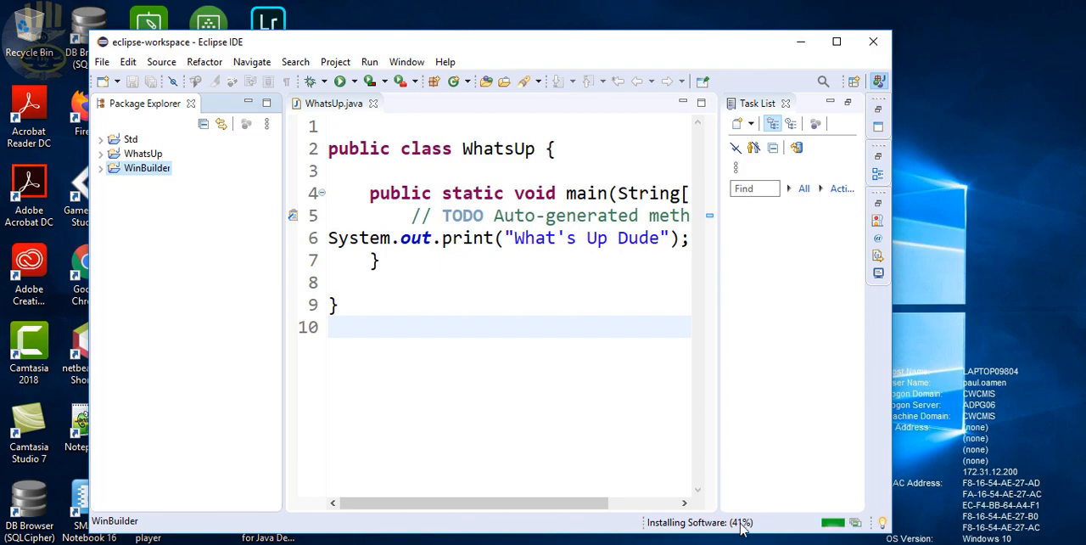
Restart the IDE to apply the software update and reopen the eclipse-workspace workspace with the minimized Package Explorer restored
left_click_drag(891, 432, 1043, 429)
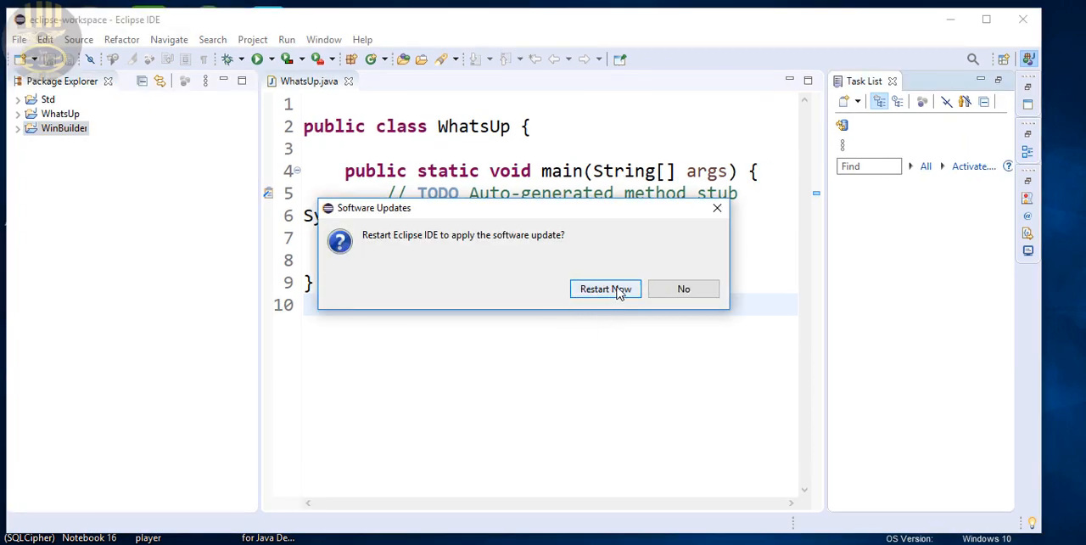
left_click(606, 288)
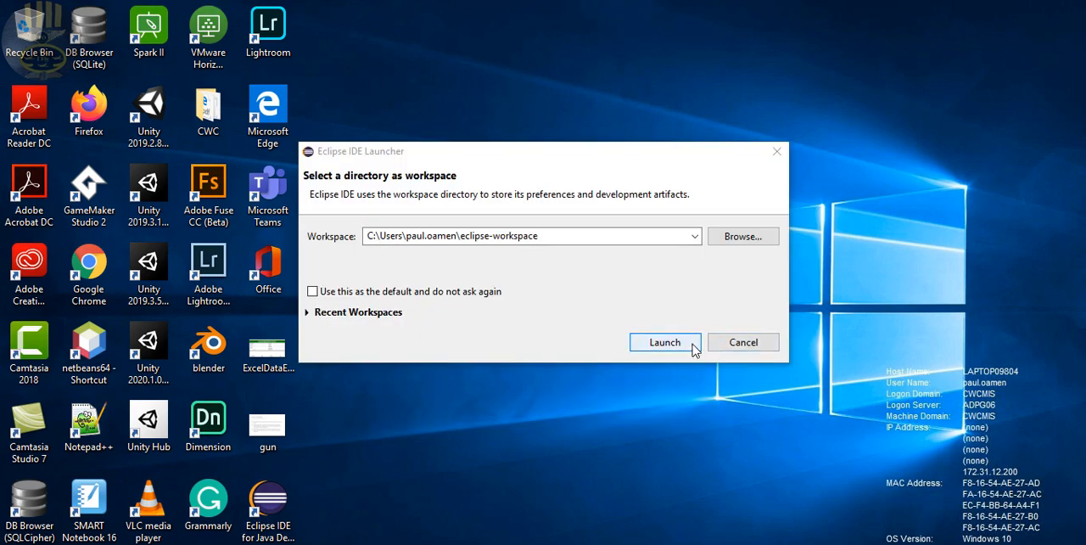
left_click(666, 341)
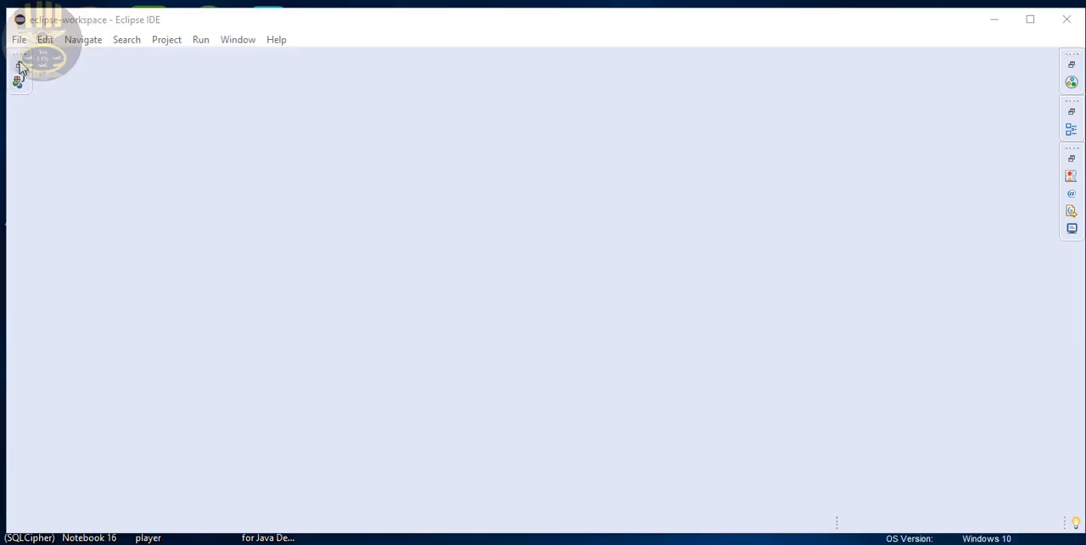
left_click(19, 67)
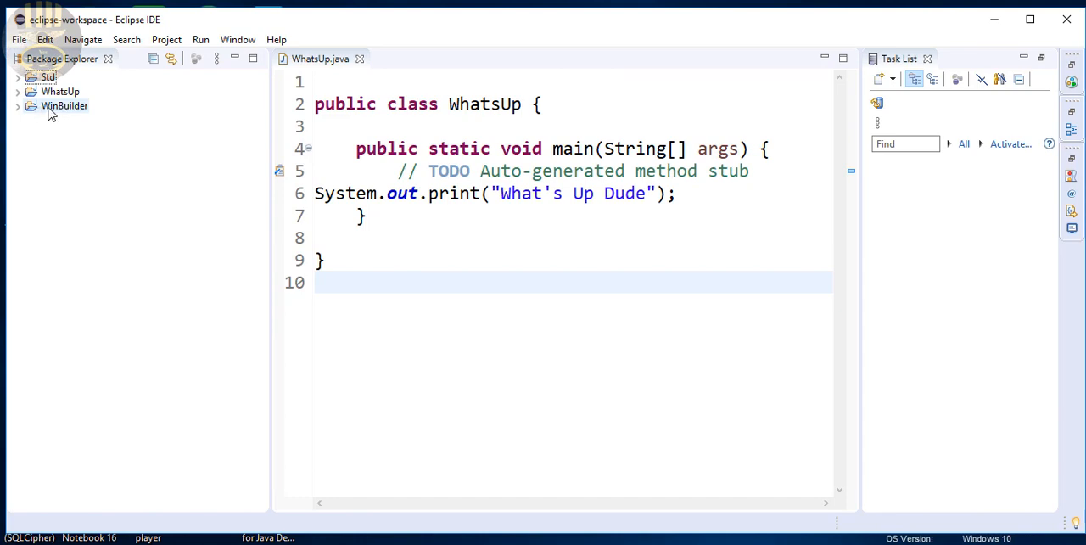
left_click(49, 112)
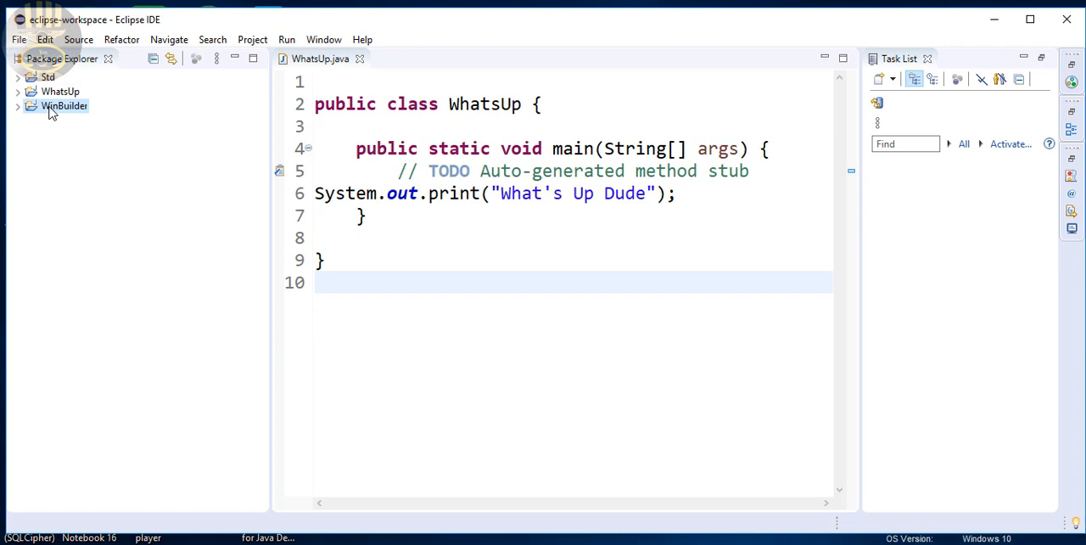
right_click(51, 113)
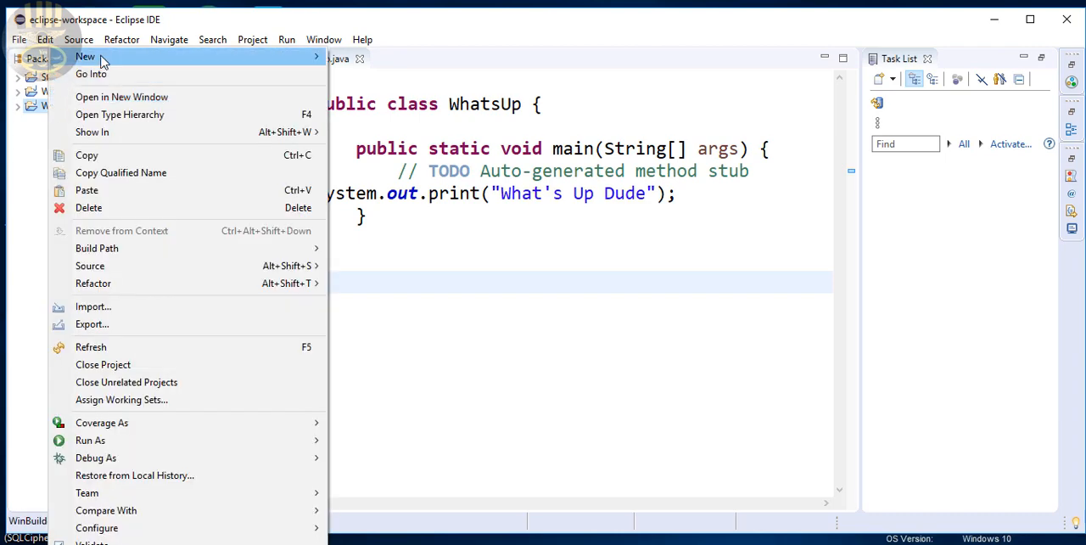
mouse_move(101, 59)
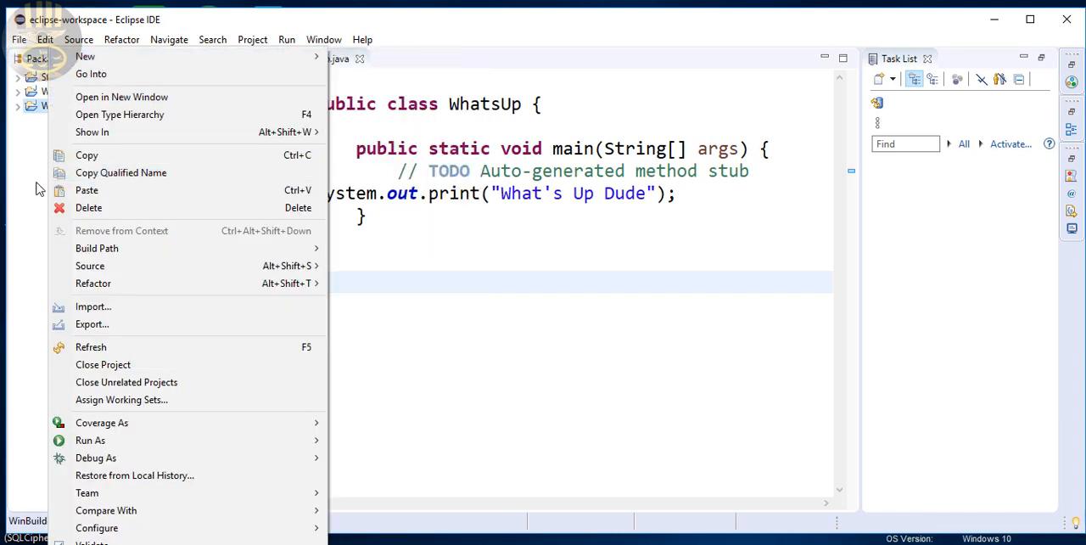
left_click(36, 189)
Start a new Application Window from the WindowBuilder Swing Designer wizards in the WinBuilder project
left_click(18, 107)
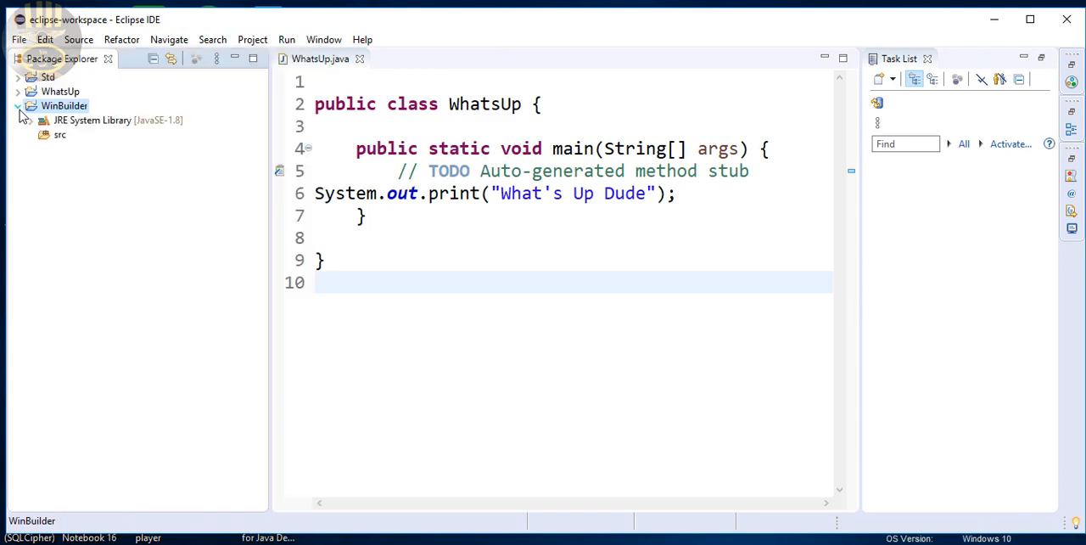
right_click(67, 112)
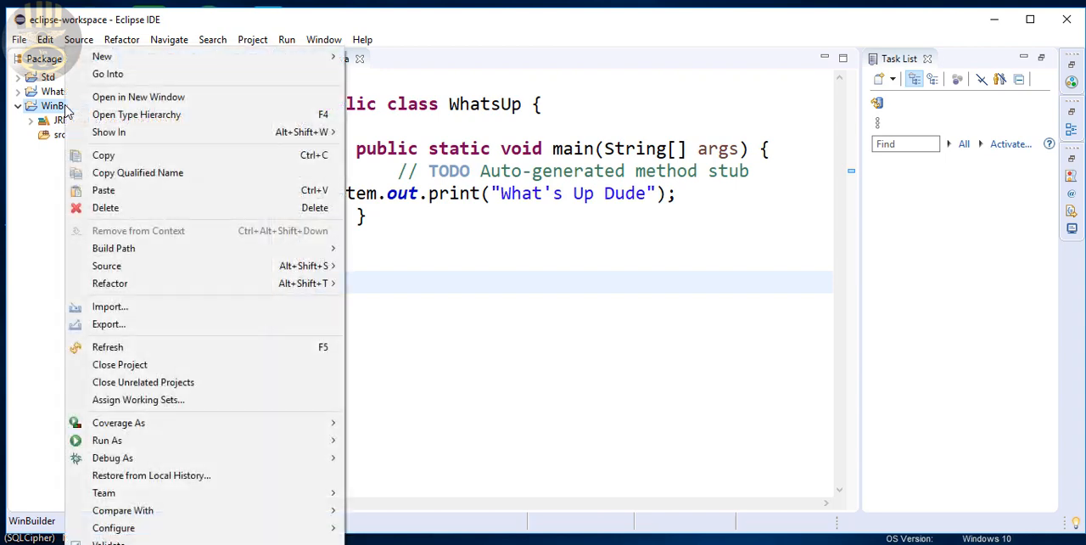
mouse_move(110, 61)
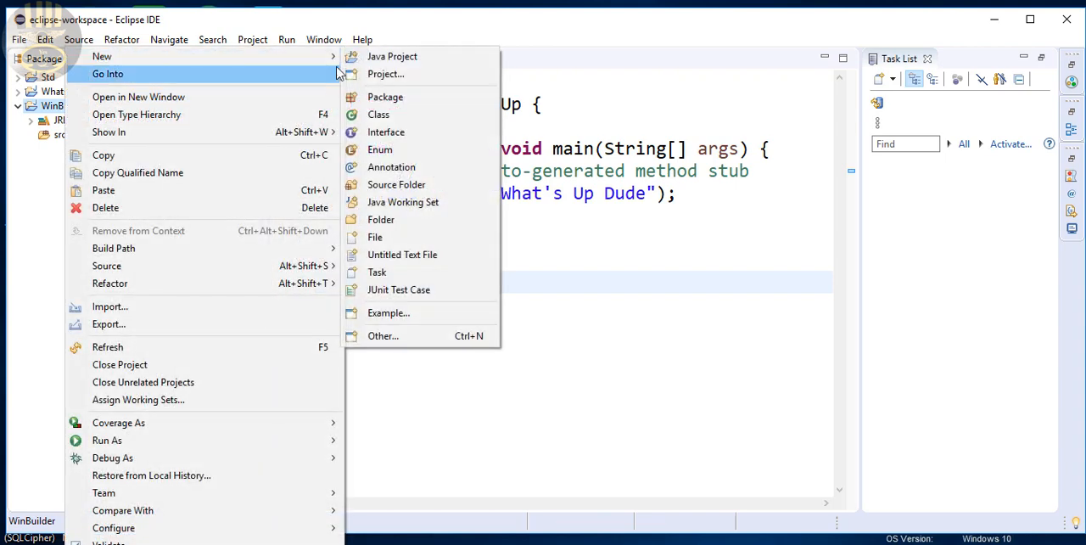
left_click(381, 336)
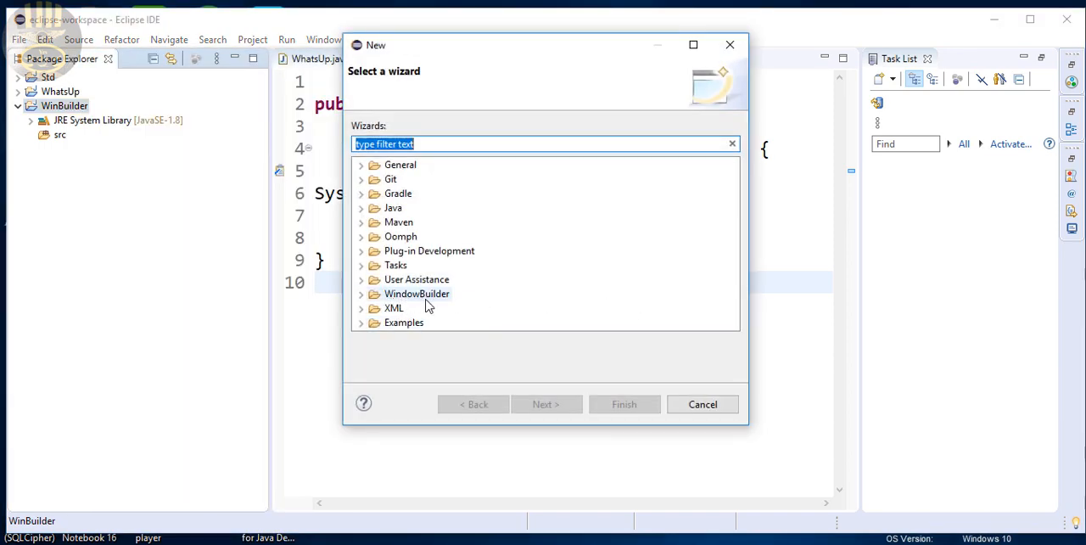
left_click(361, 295)
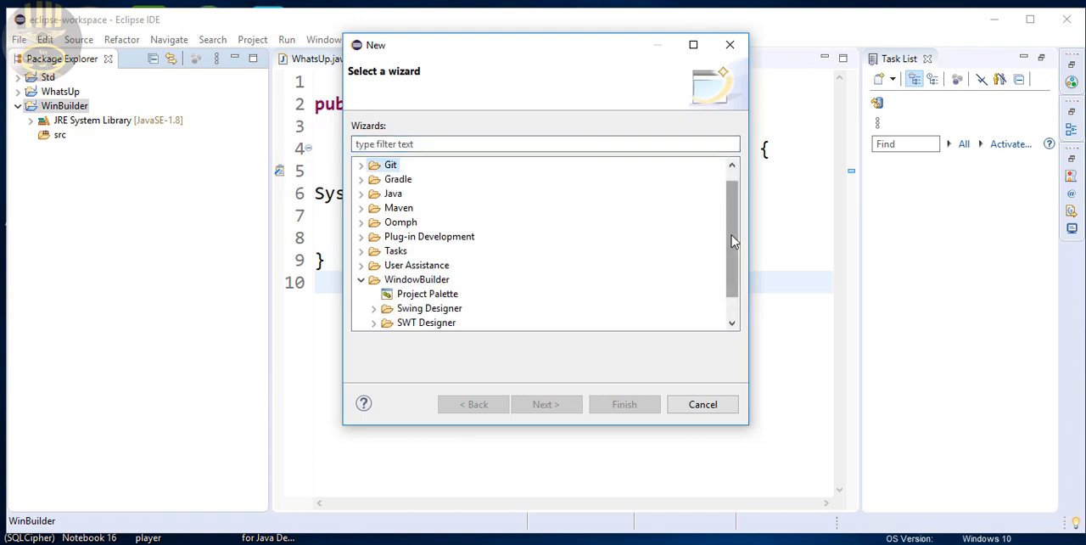
left_click_drag(732, 240, 732, 258)
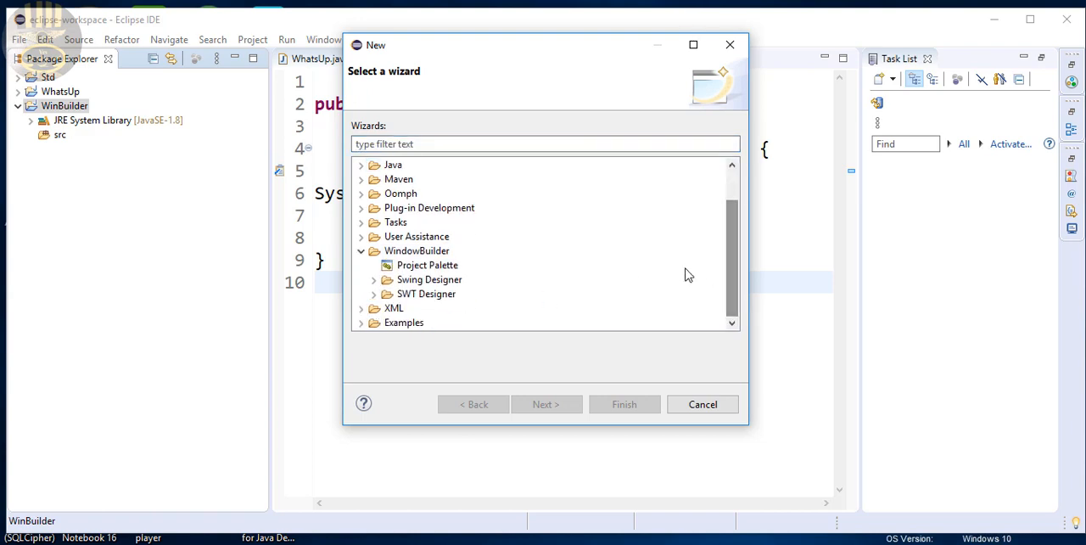
left_click(375, 282)
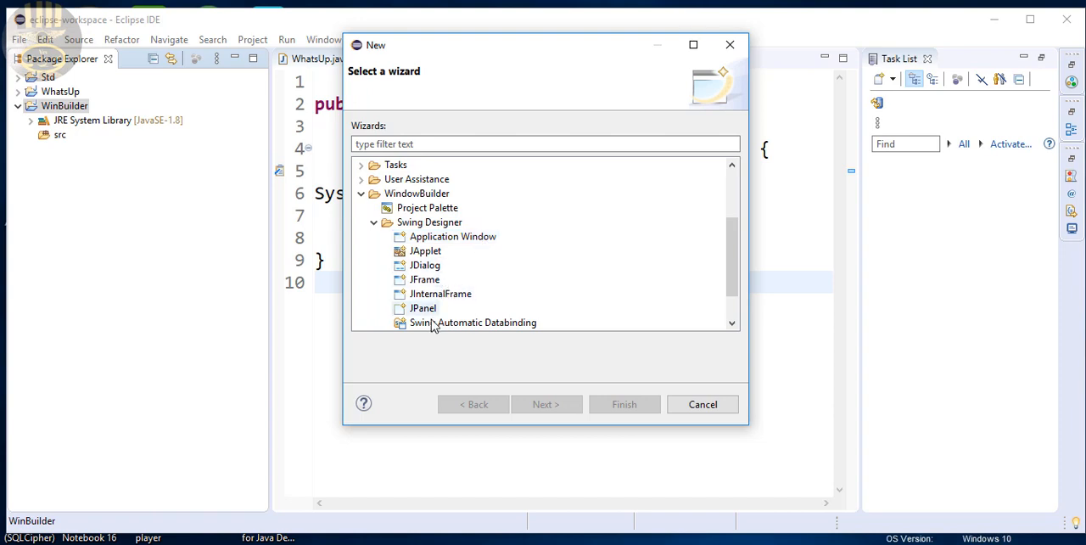
left_click(444, 239)
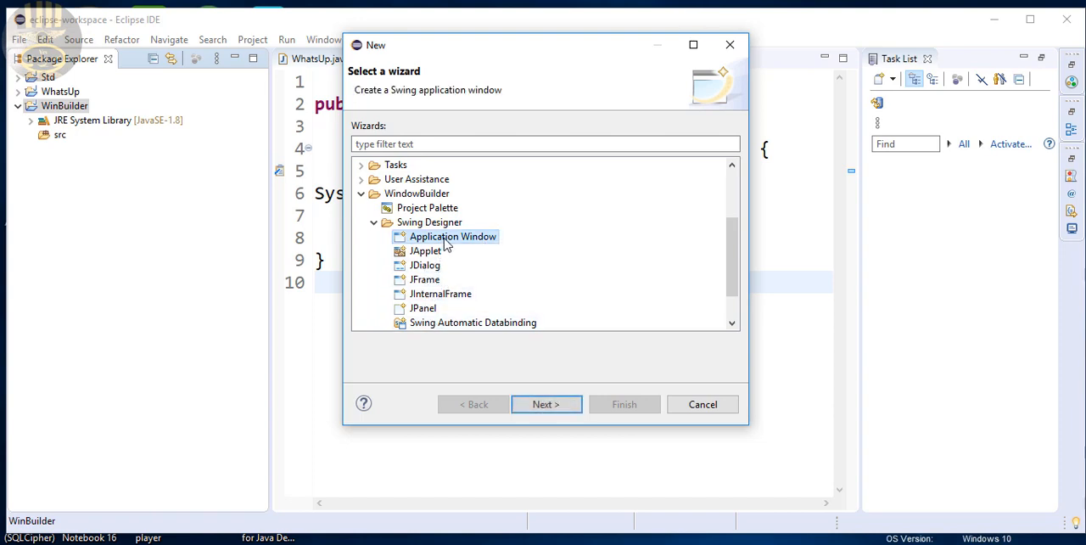
left_click(565, 405)
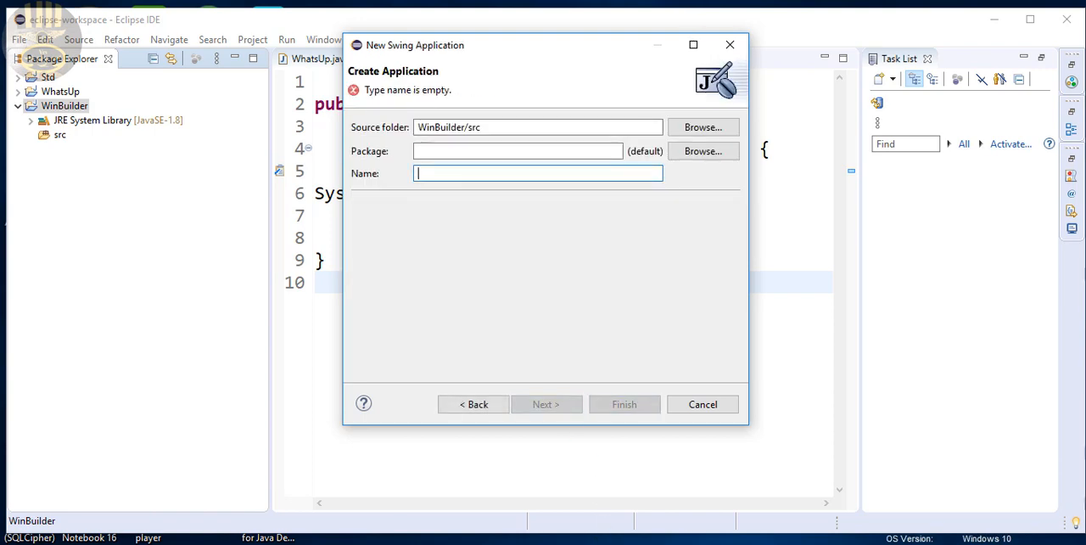
Create the Swing application with WinBuilder as both its package and its class name
left_click(442, 151)
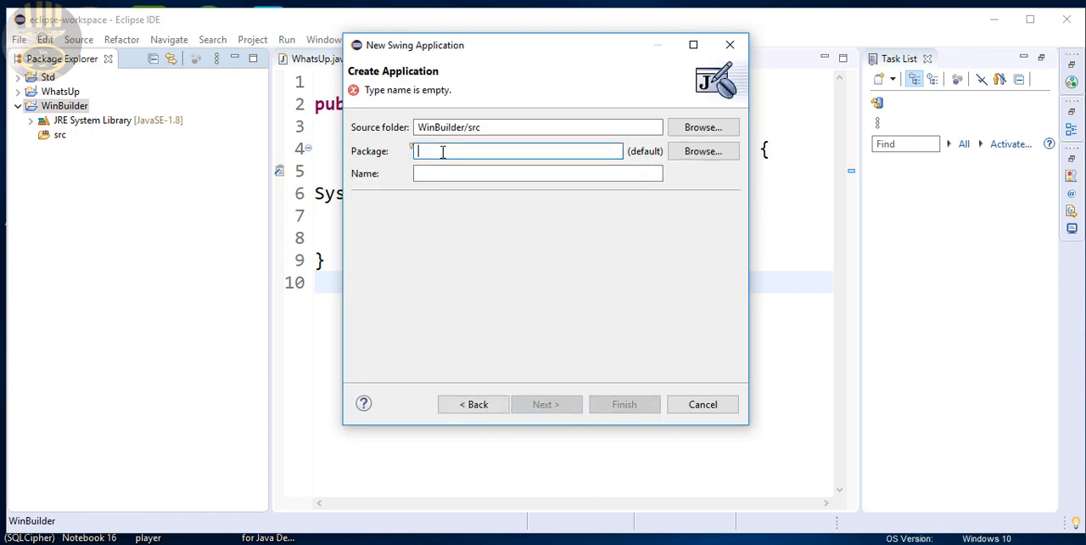
type("WinBuilder")
left_click(437, 174)
type("WinBuilder")
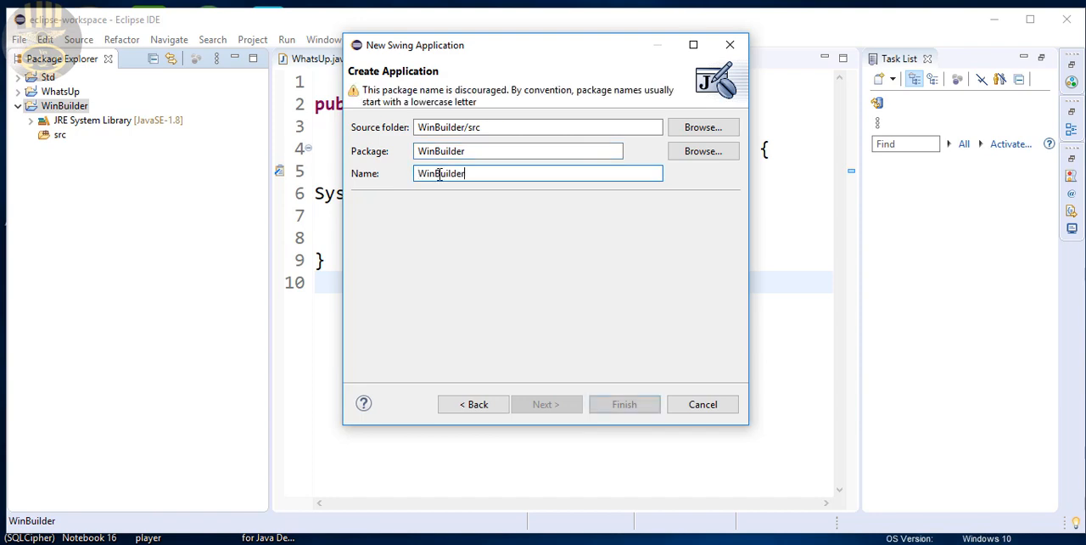
left_click(623, 405)
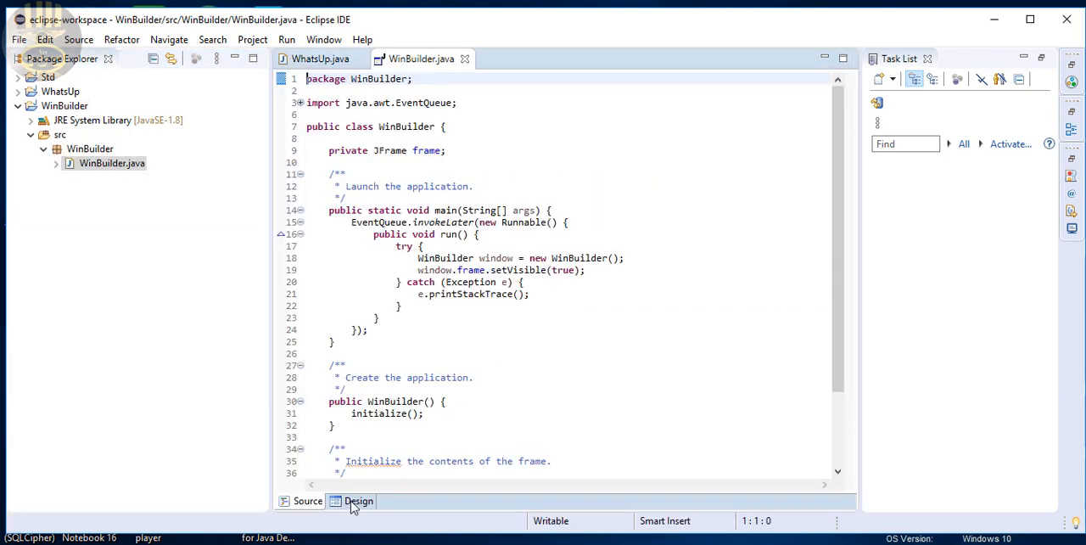
Show WinBuilder.java in the design view, with the Structure pane collapsed and the Package Explorer minimized
left_click(355, 502)
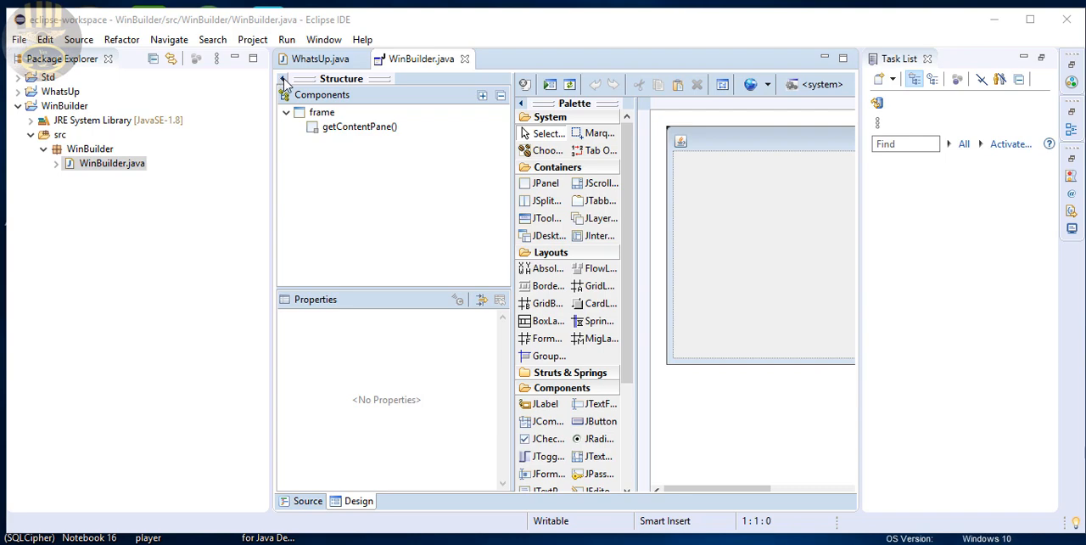
left_click(284, 79)
left_click(235, 58)
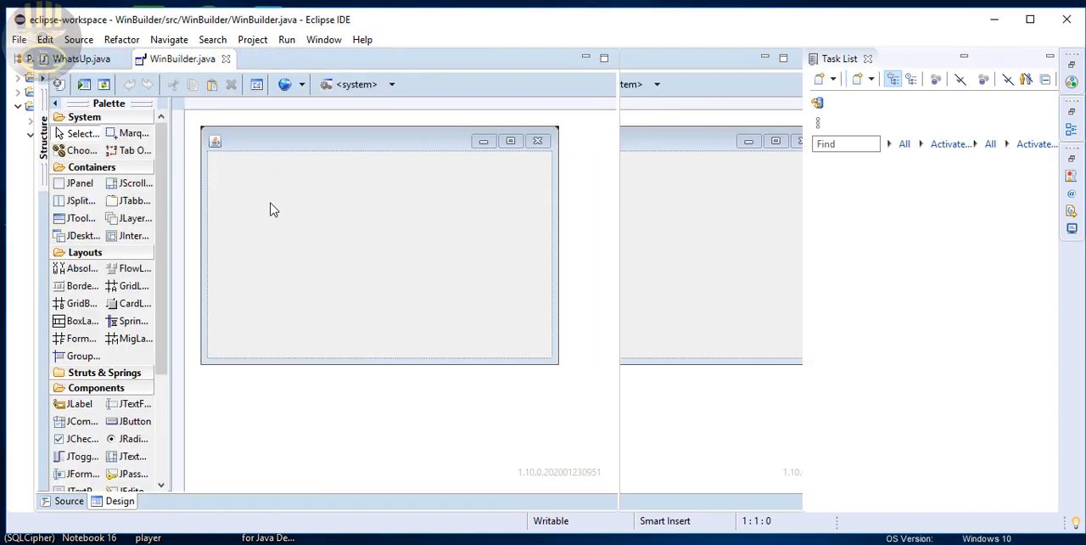
Set the layout of the frame's content pane to Absolute layout
right_click(328, 197)
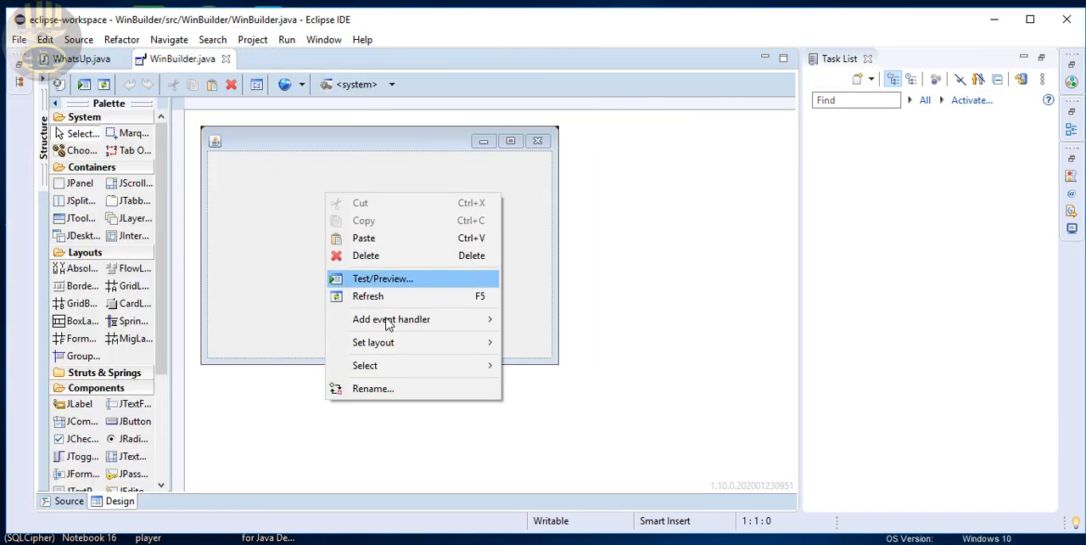
left_click(527, 213)
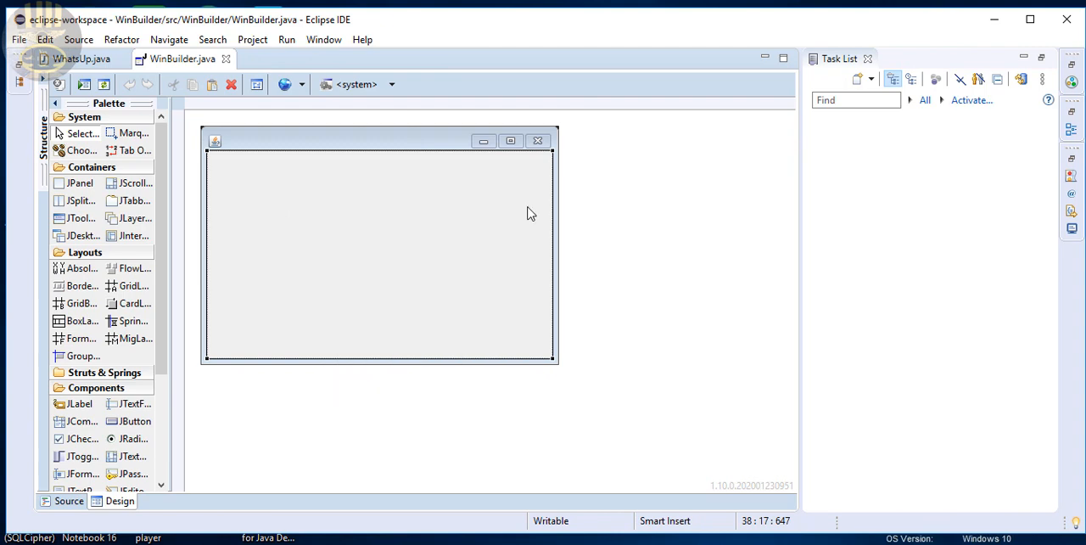
right_click(396, 234)
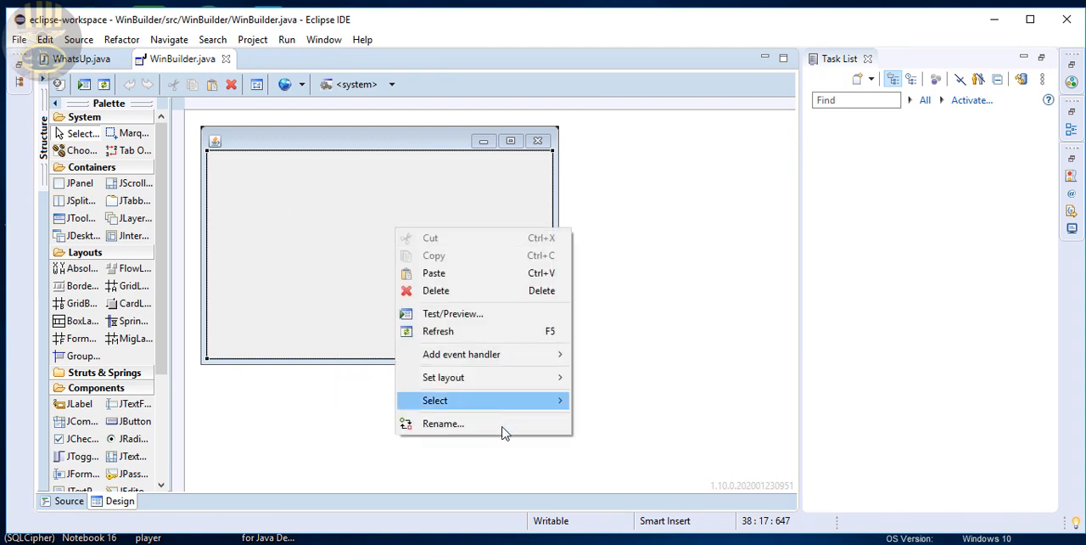
mouse_move(435, 384)
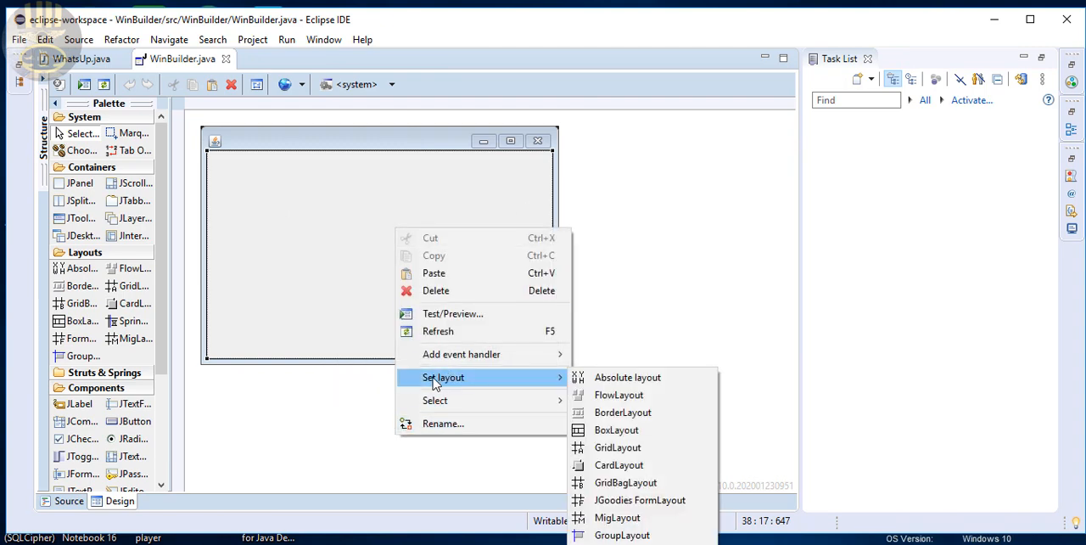
left_click(594, 377)
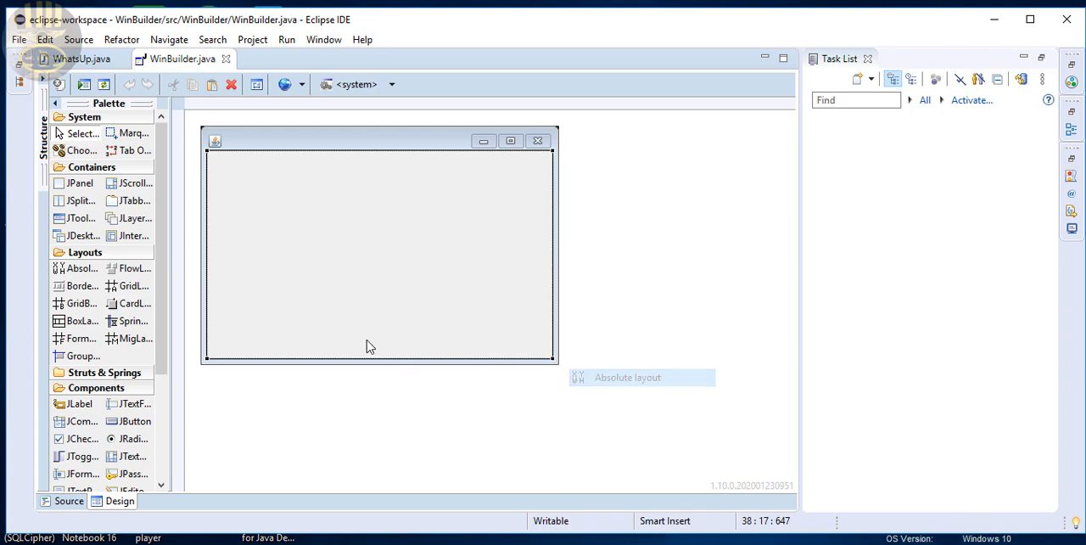
right_click(354, 226)
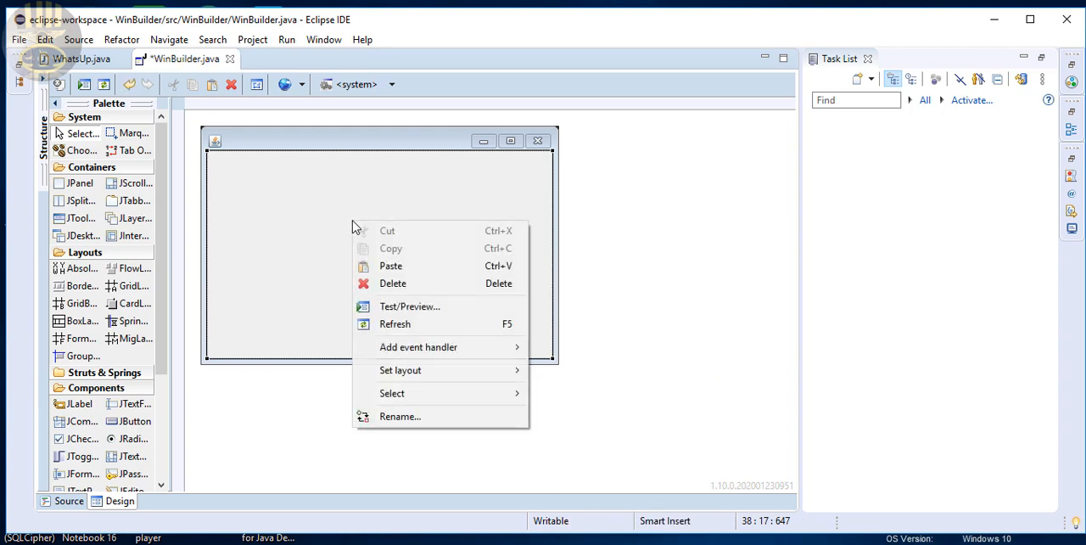
mouse_move(502, 382)
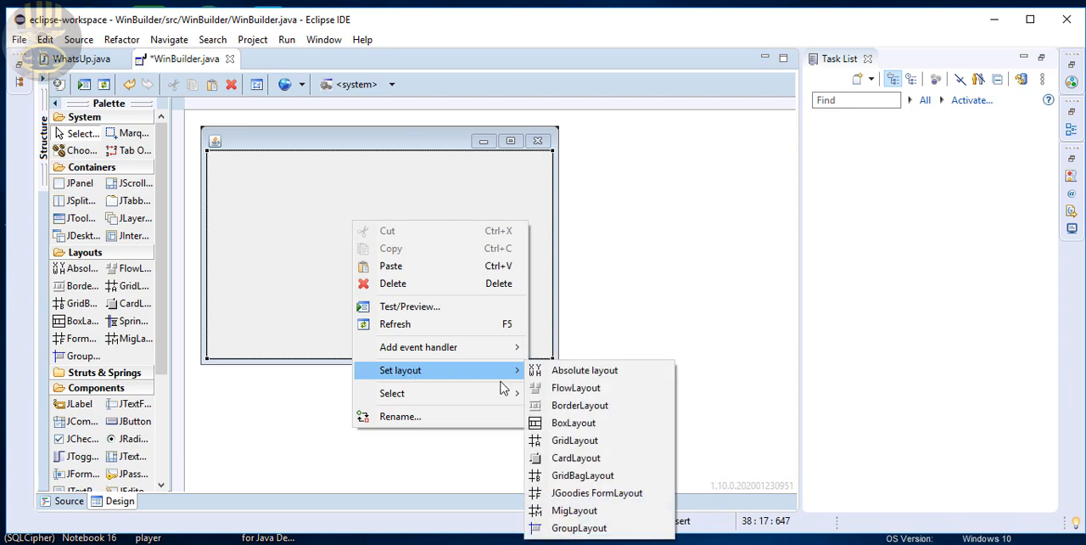
left_click(568, 370)
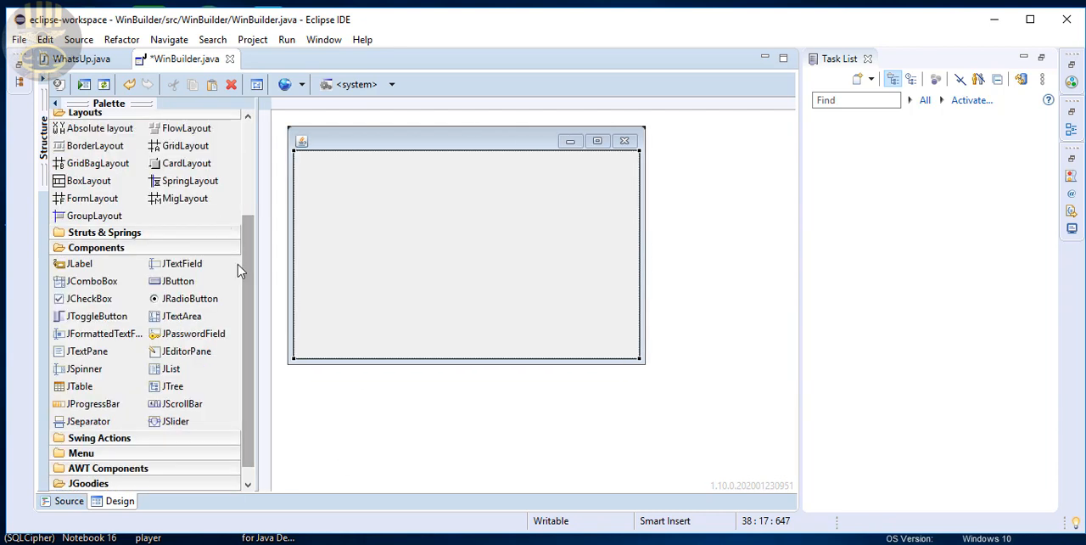
Add a JButton with its default text near the middle of the frame, sized about 168 by 64 pixels
left_click(178, 281)
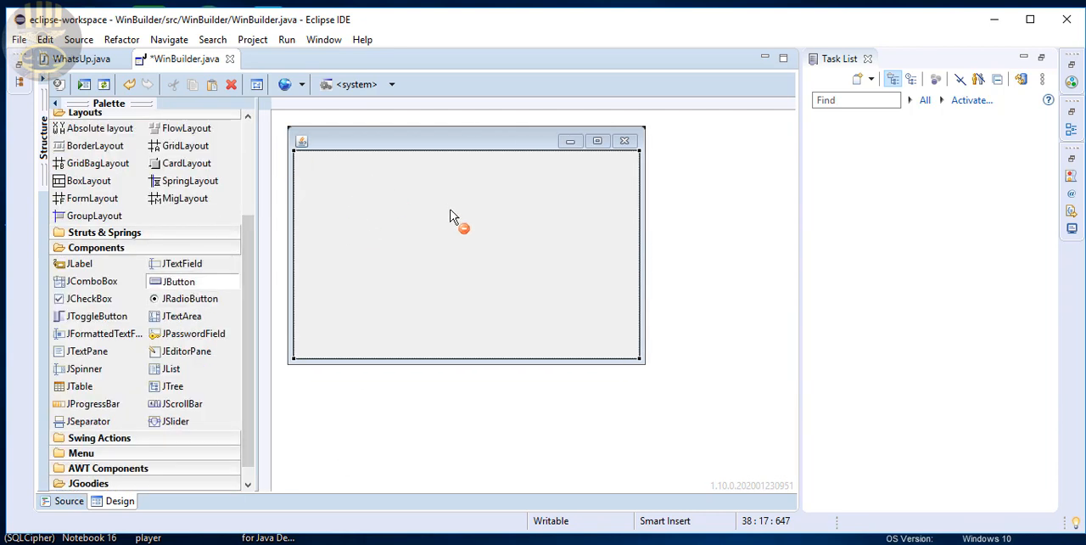
left_click(440, 253)
key("Return")
left_click_drag(472, 255, 528, 286)
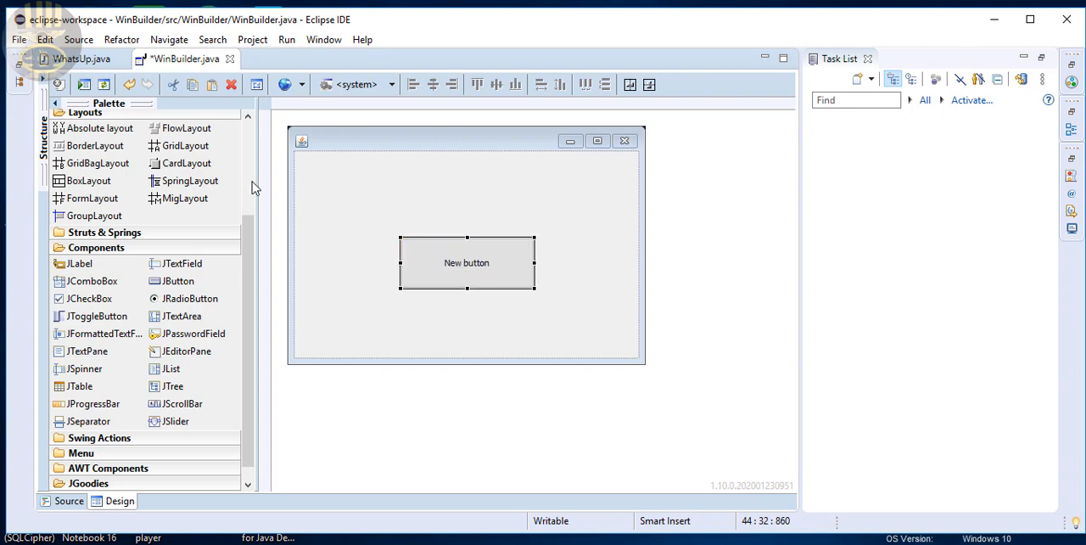
Expand the Structure pane and set the new button's font to Tahoma Bold, size 18
left_click(39, 81)
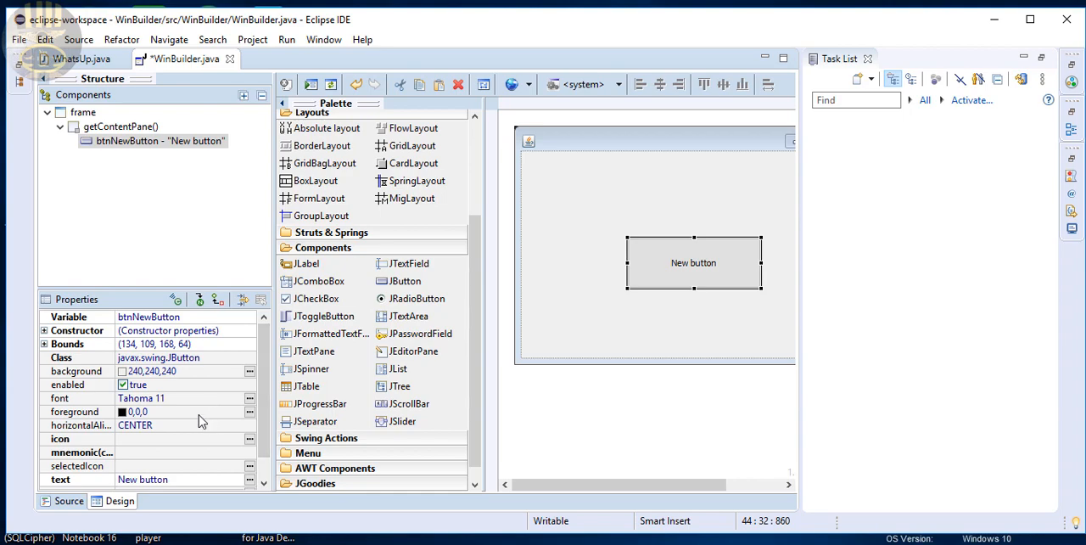
left_click(249, 398)
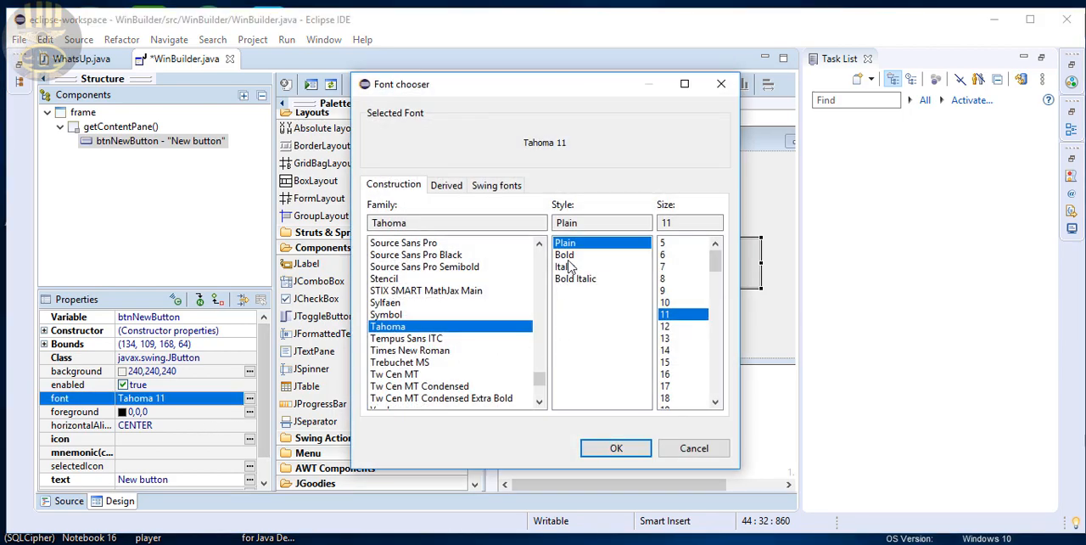
left_click(565, 255)
left_click(671, 399)
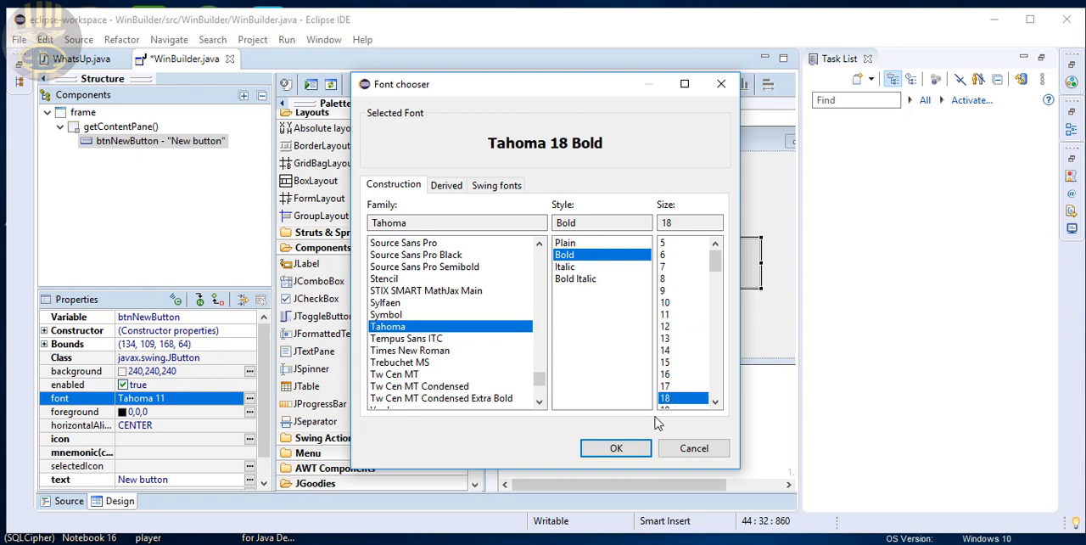
left_click(616, 448)
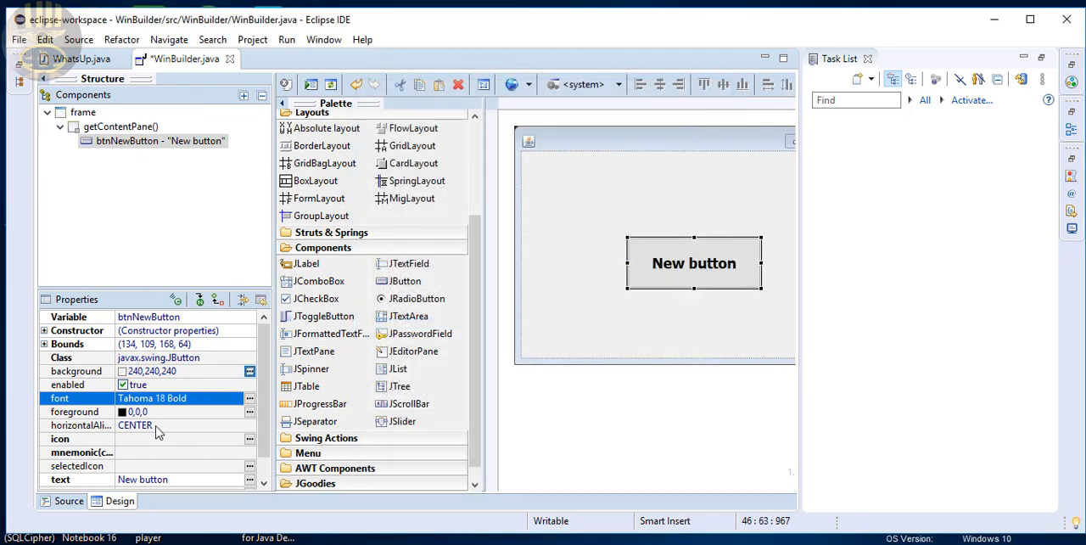
Change the button's text to Exit and select the frame's content pane
left_click(187, 482)
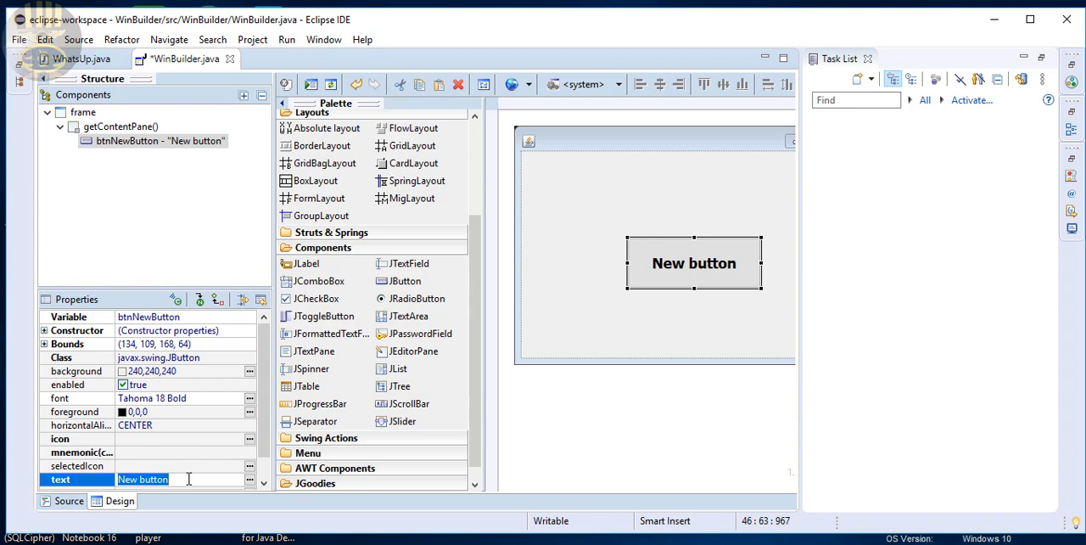
type("Exit")
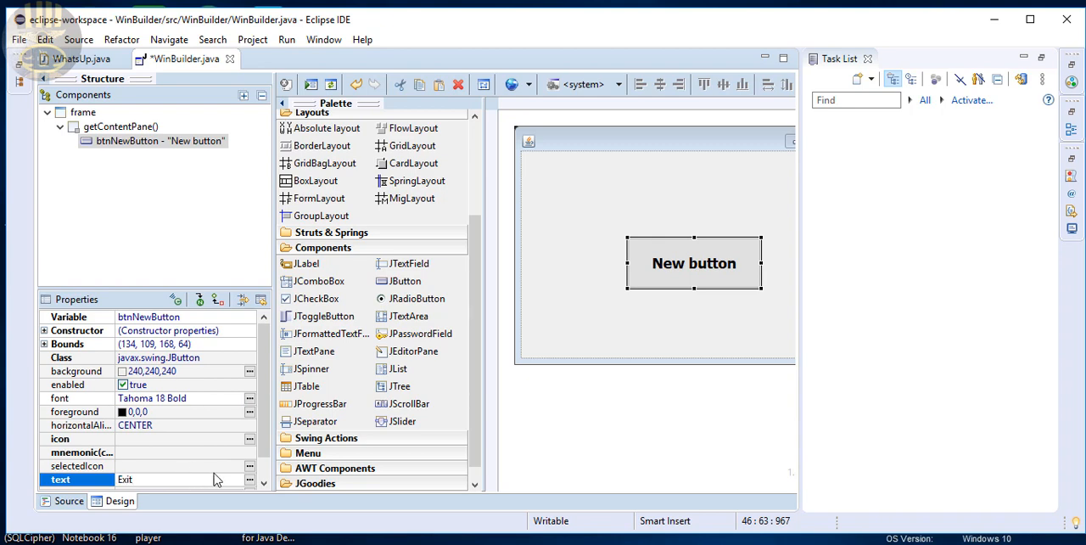
key("Return")
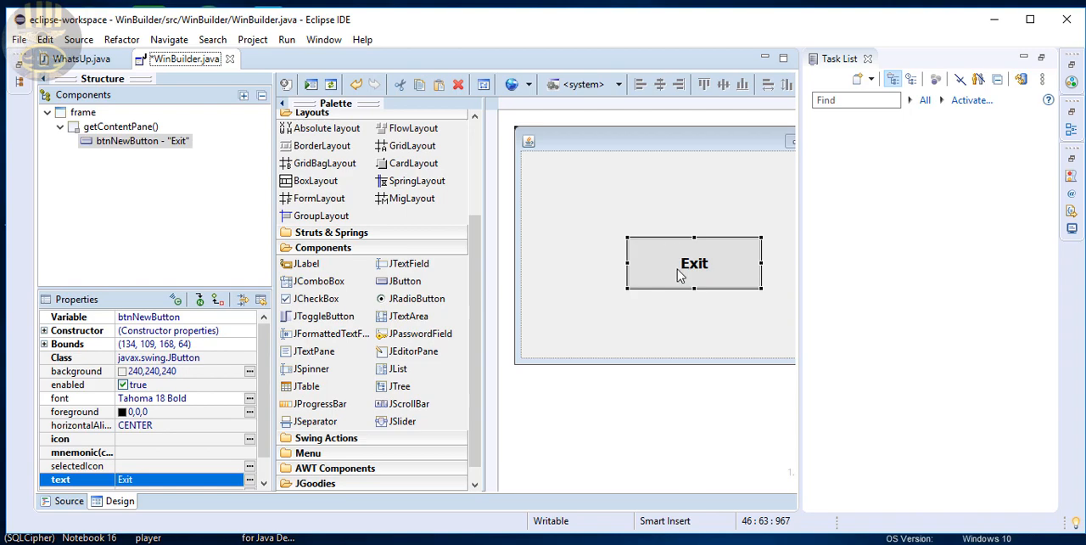
left_click(606, 237)
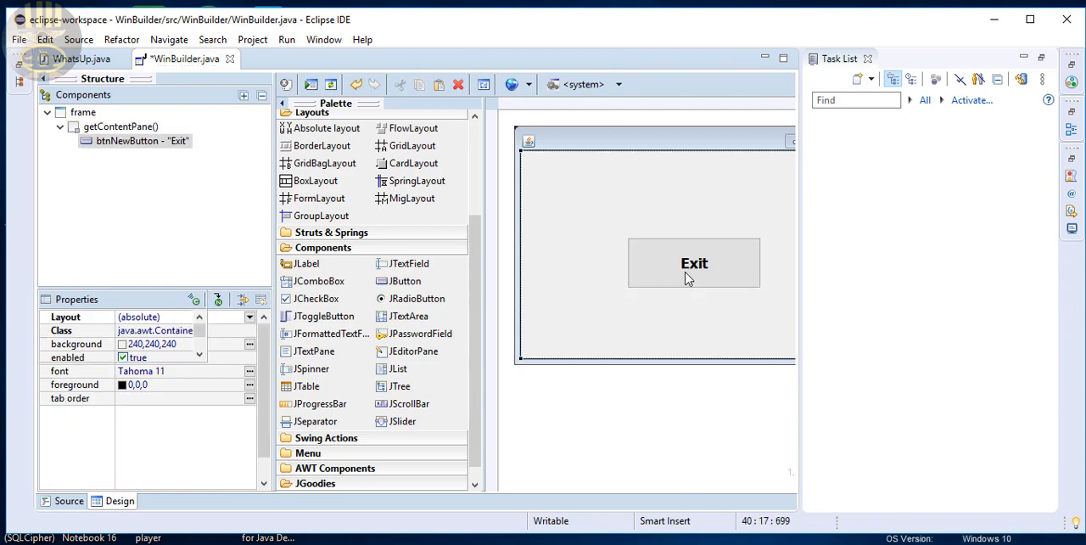
Create an actionPerformed handler for the Exit button and make its body call System.exit(0);
double_click(689, 280)
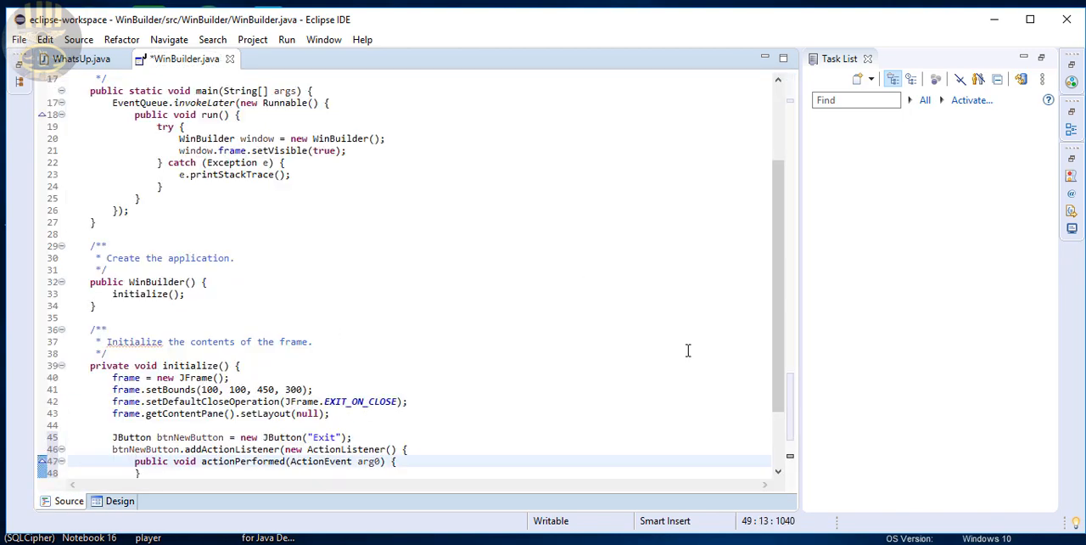
left_click_drag(781, 289, 777, 405)
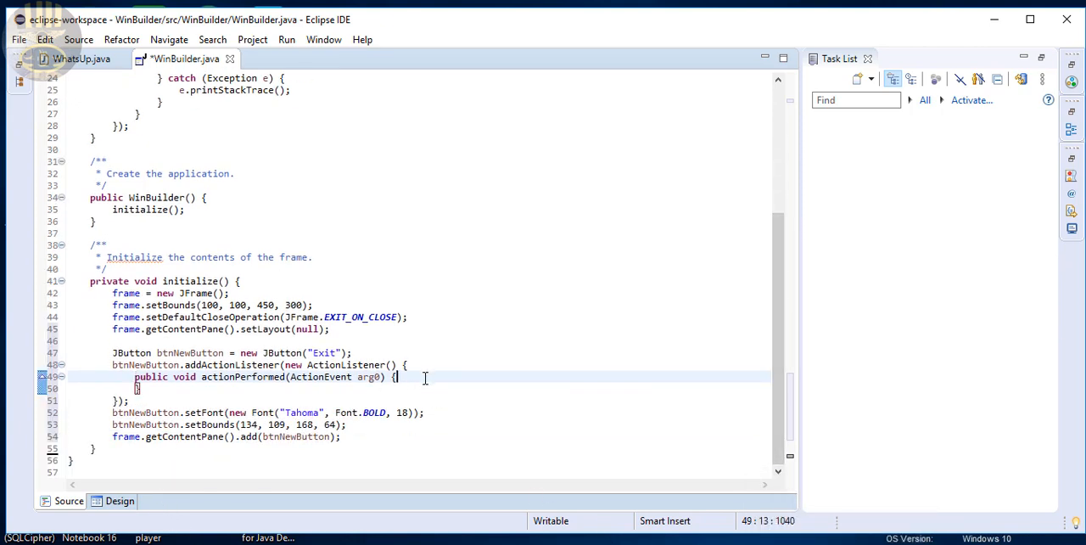
key("Return")
key("Return")
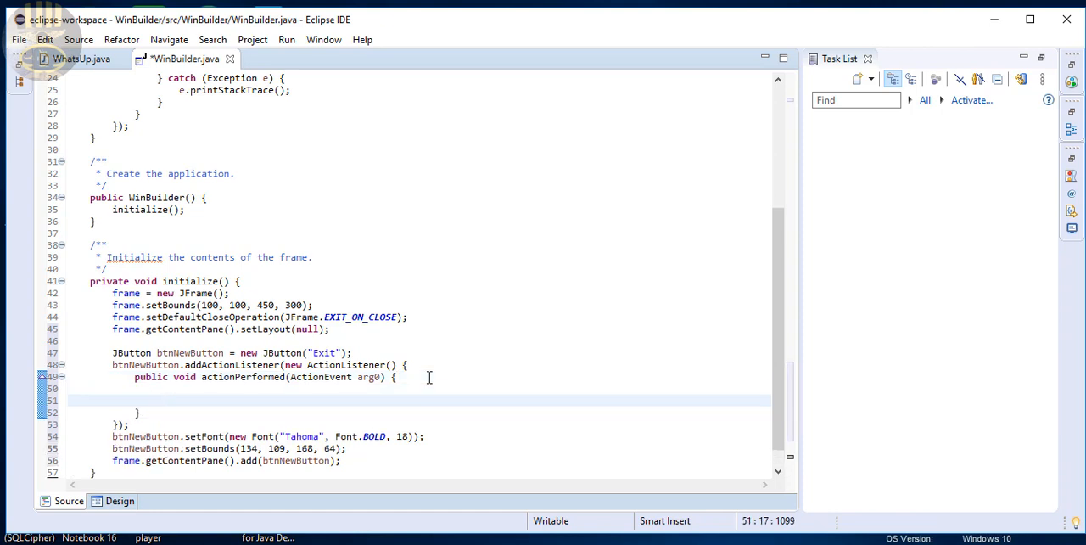
type("System.")
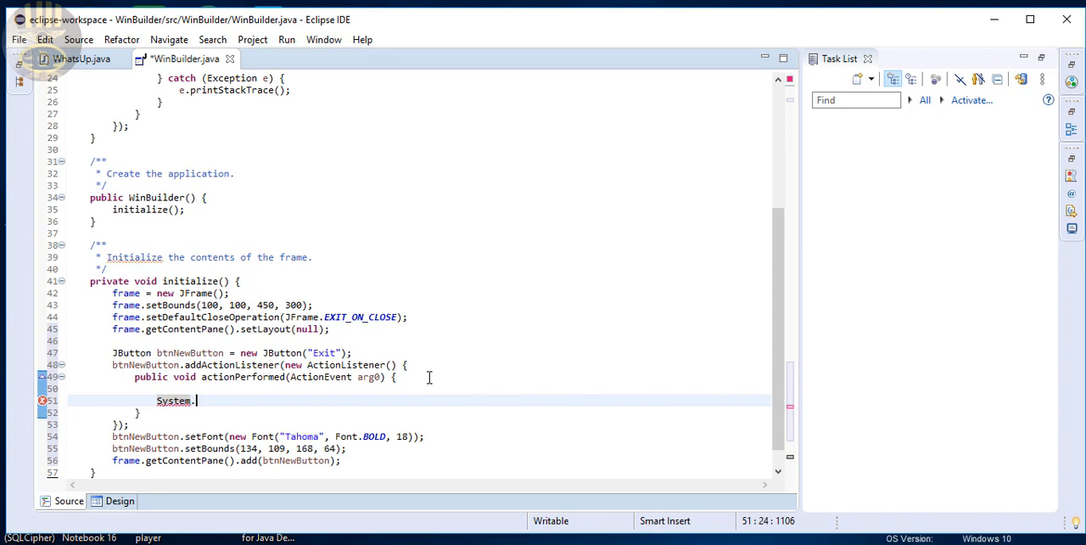
type("Exit")
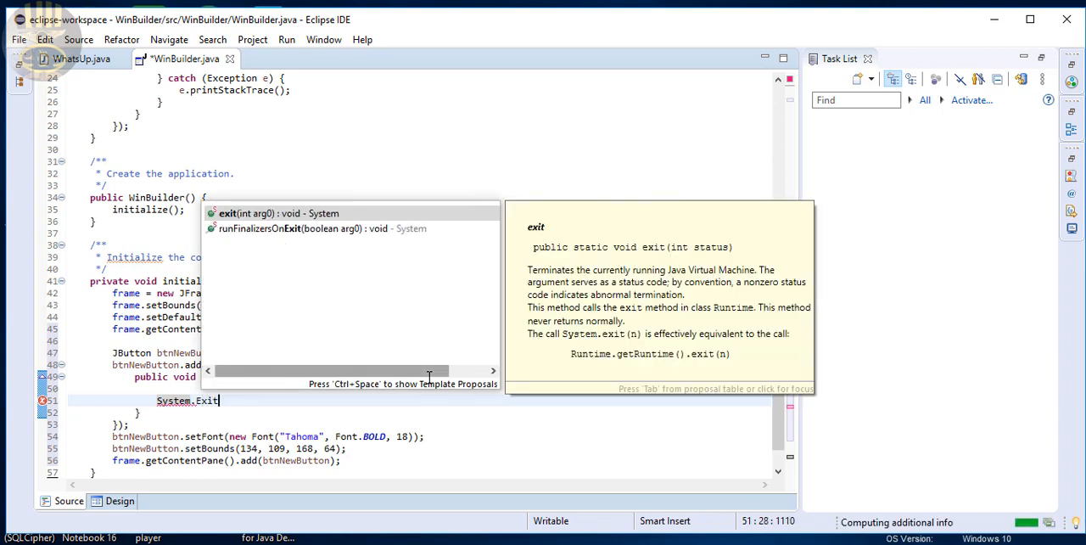
key("Return")
type(";")
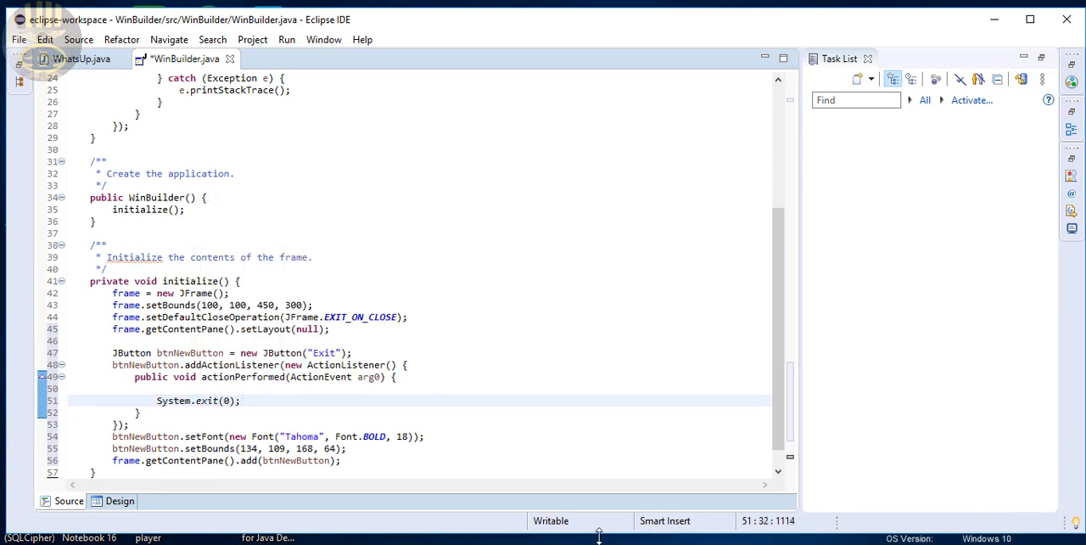
left_click(509, 294)
Return to the Design view, then save and run WinBuilder.java, closing the running window with its Exit button
left_click(120, 501)
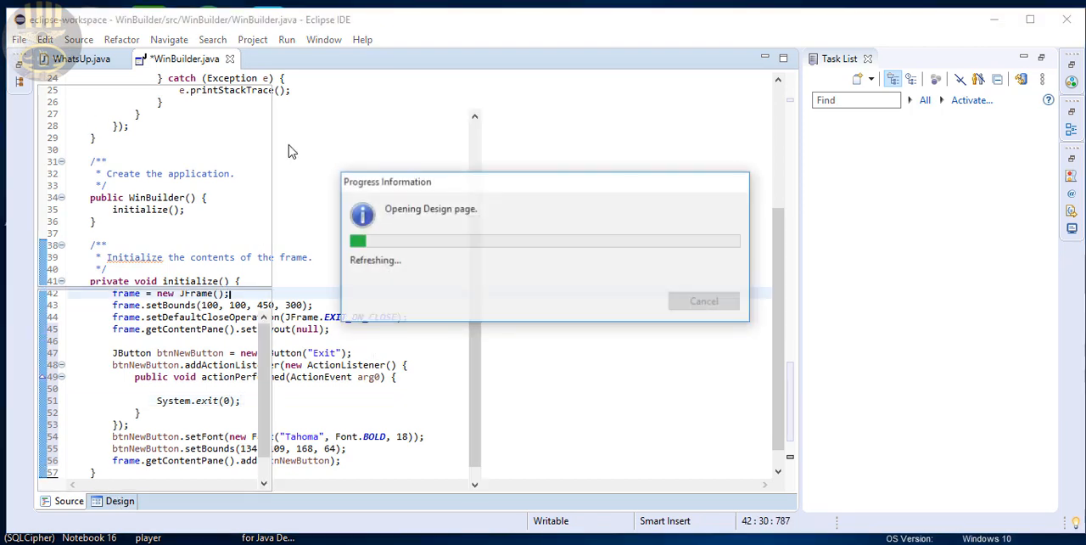
left_click(288, 40)
left_click(307, 57)
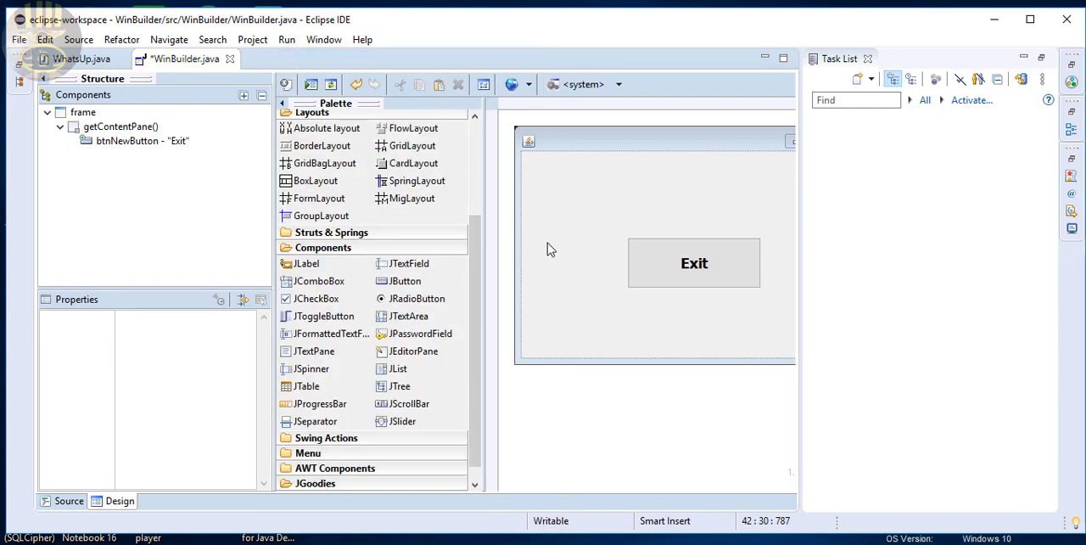
left_click(550, 349)
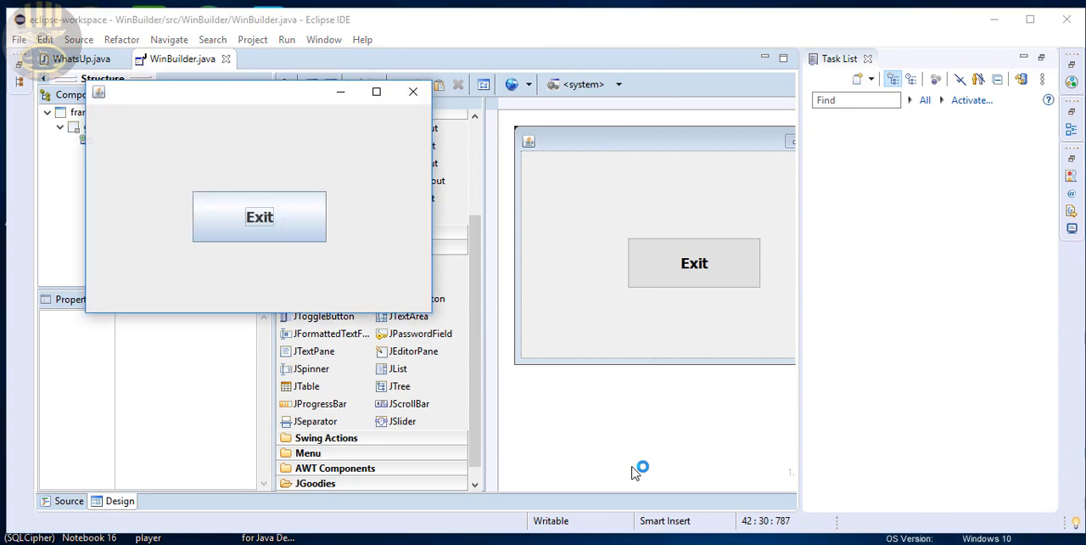
left_click(287, 237)
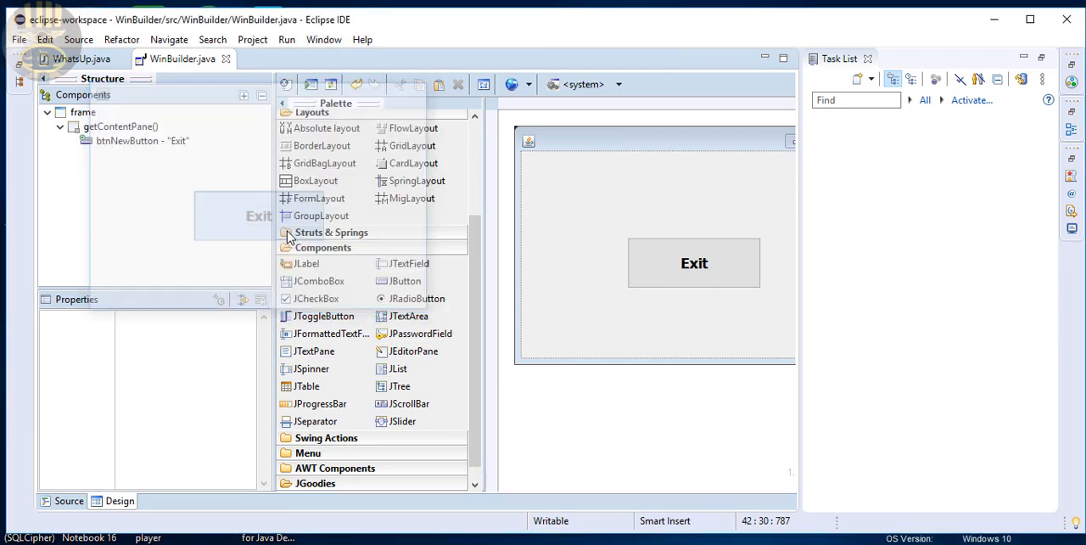